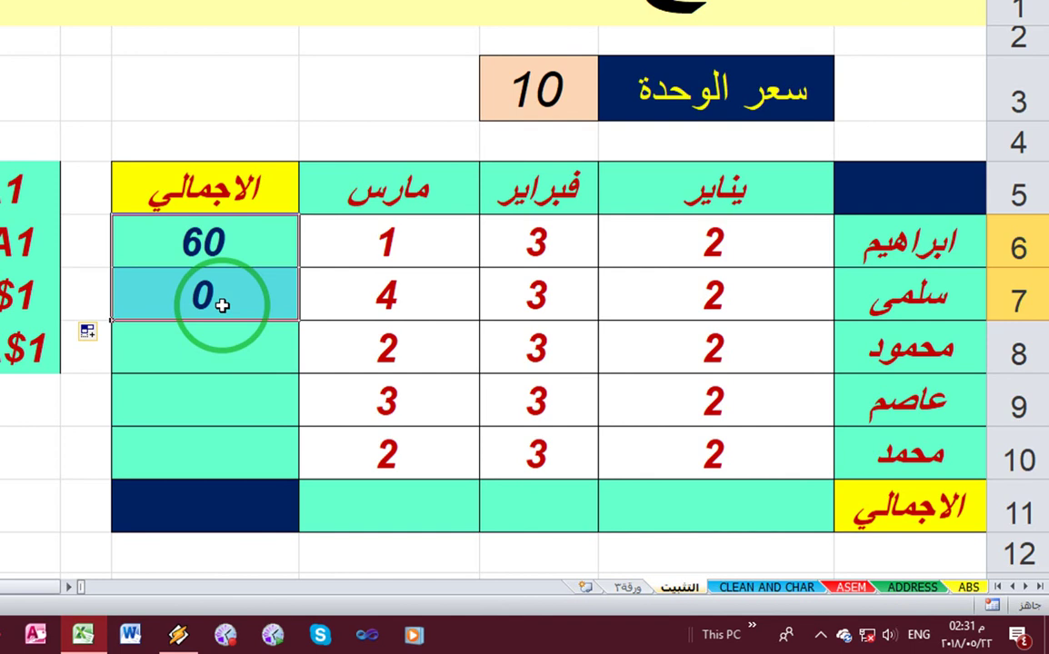
Step: Examine the total formula in E6 and the cells it refers to: the B6:D6 range and unit price C3
left_click(211, 244)
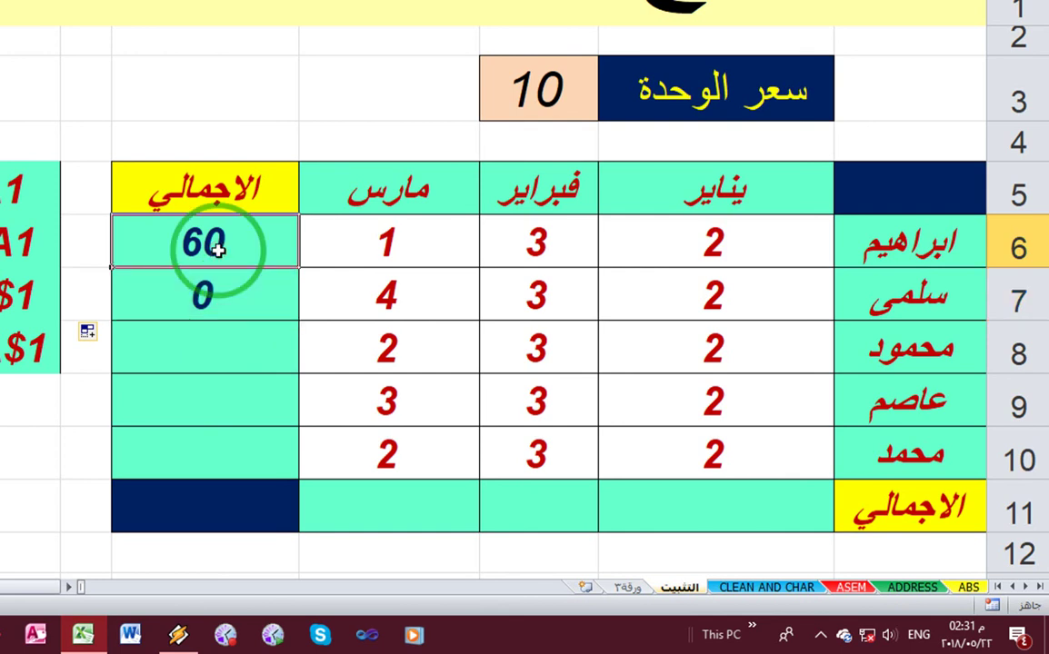
double_click(218, 250)
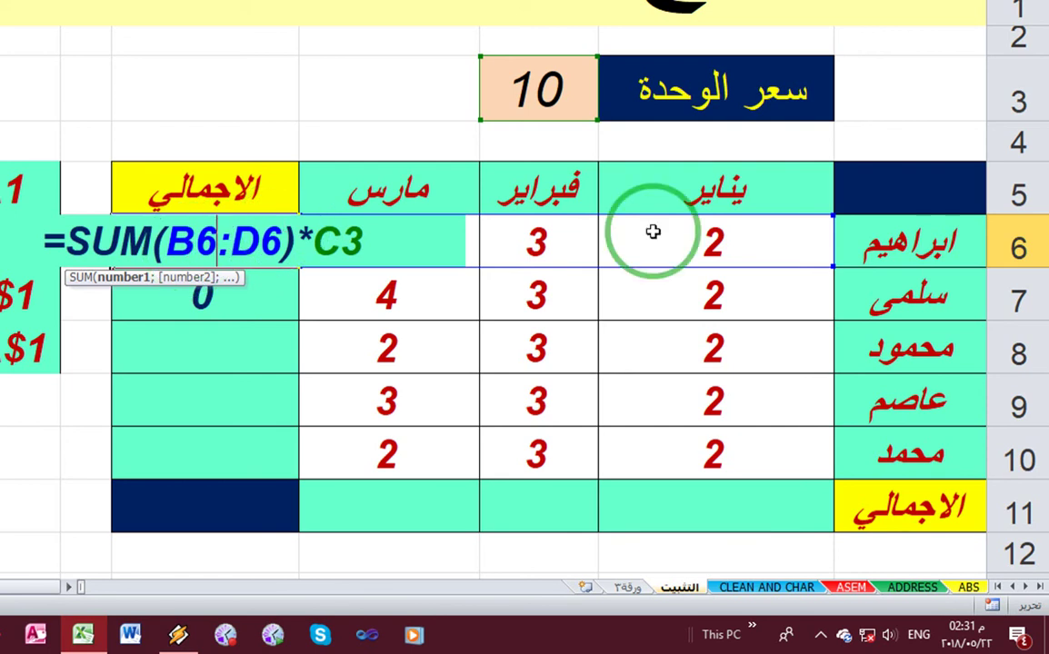
left_click(561, 241)
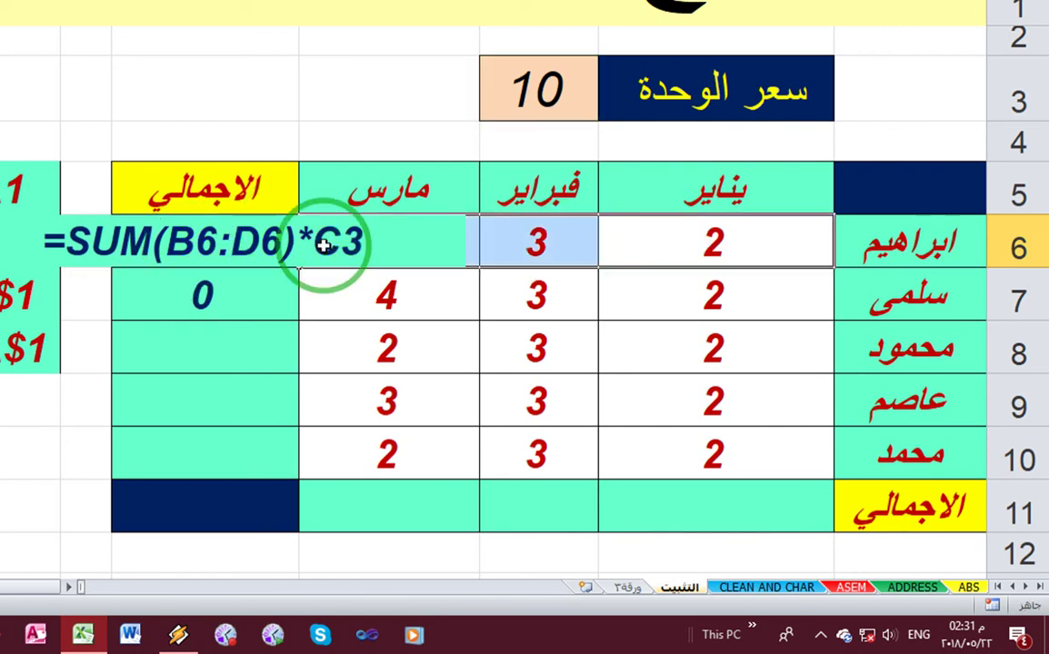
key("ctrl+z")
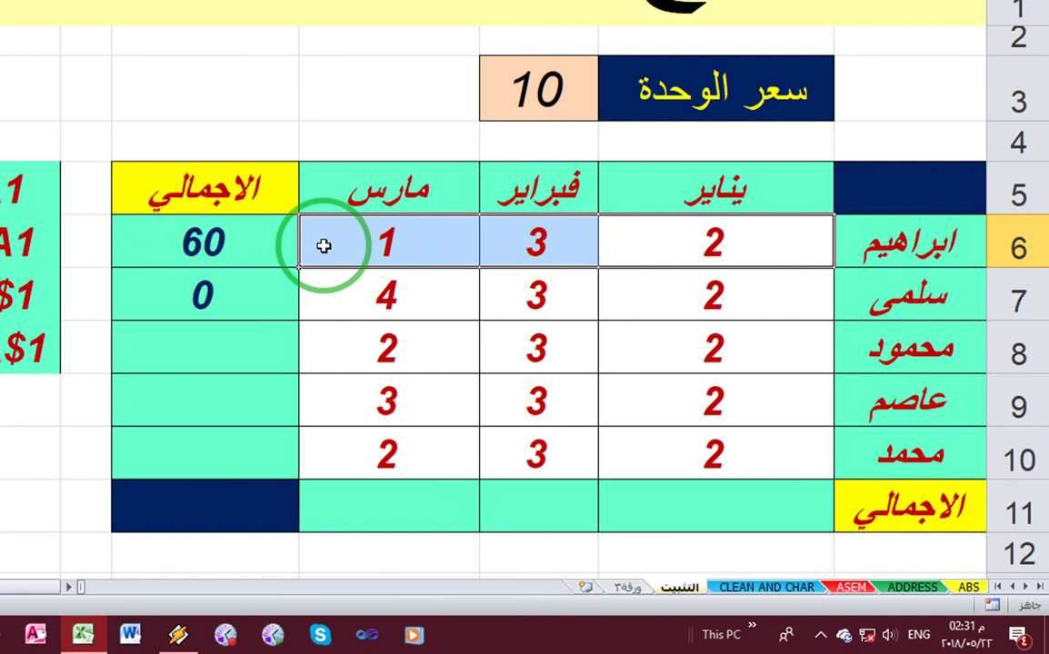
double_click(249, 245)
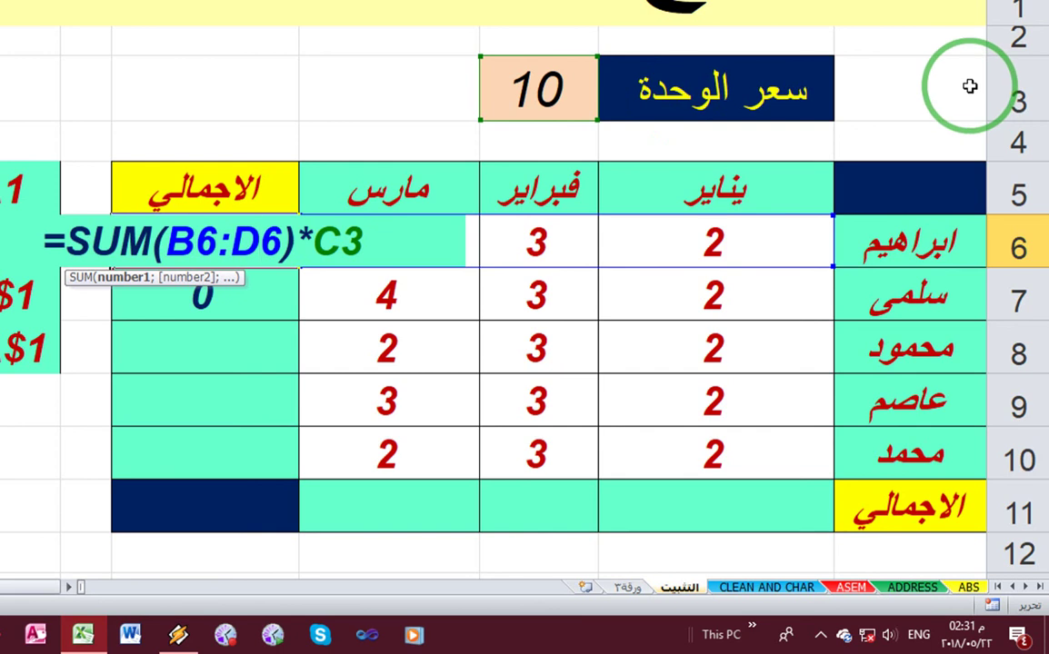
key("Return")
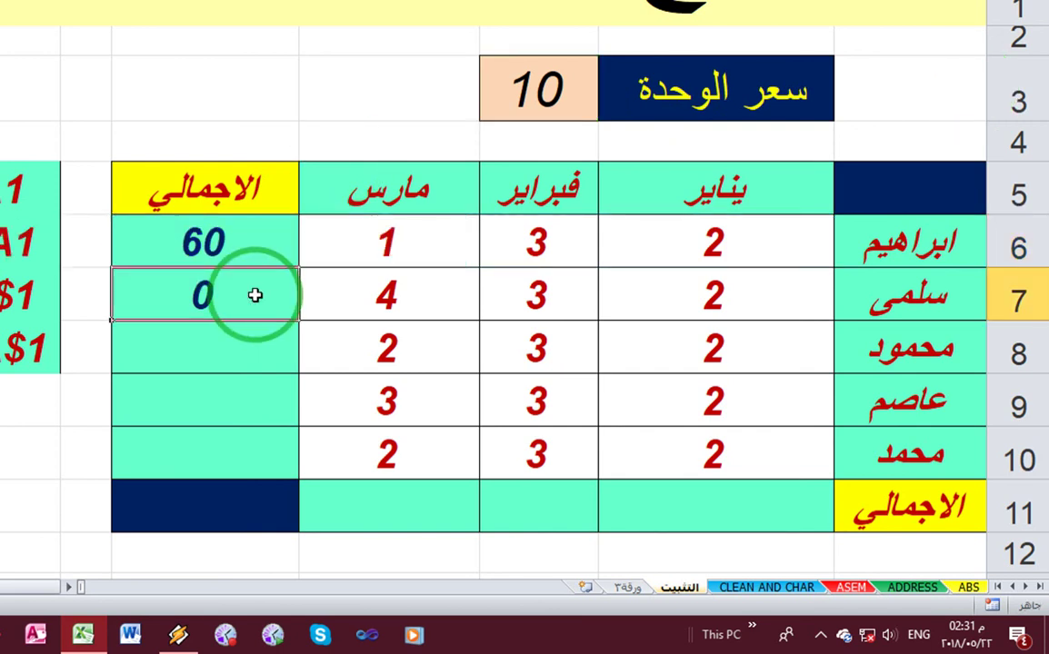
Step: Examine the copied formula in E7, checking its row range and which cell it uses as the unit price
double_click(254, 295)
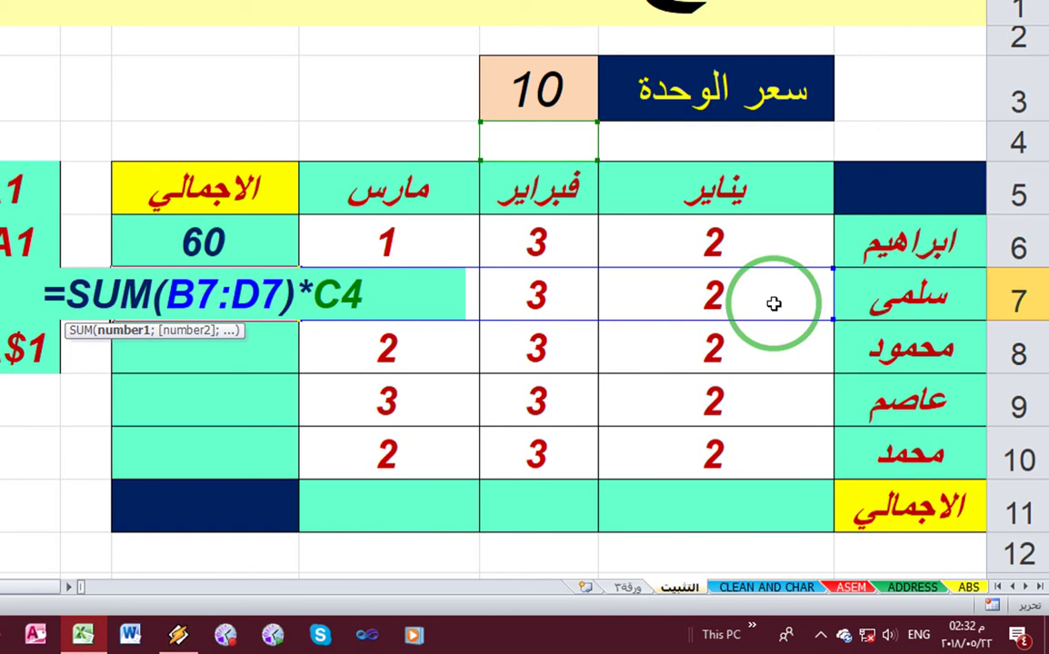
key("Escape")
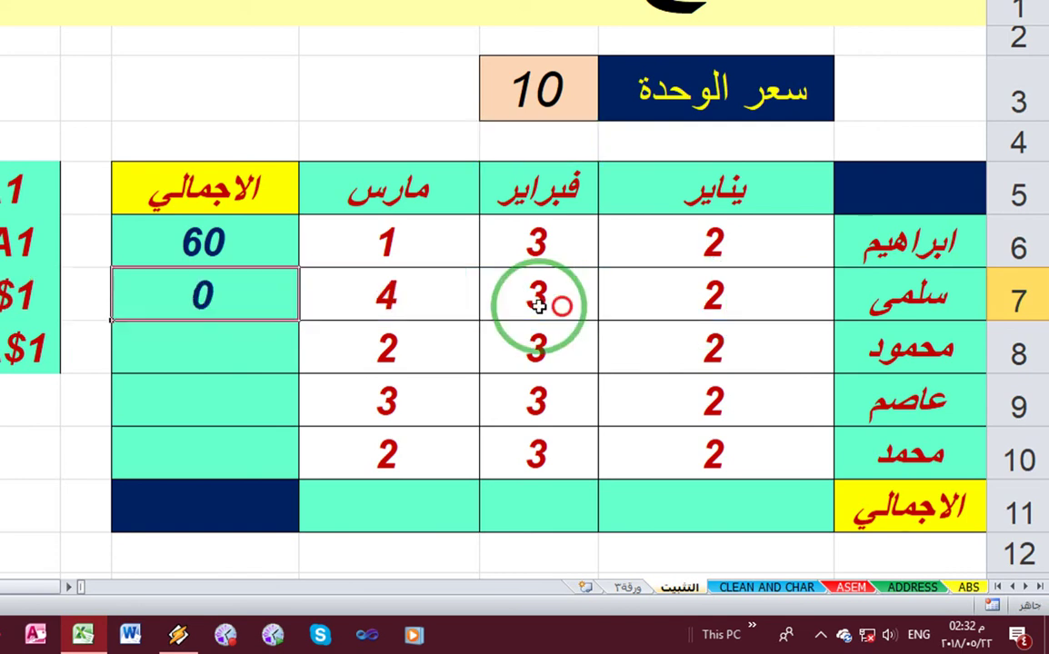
left_click(538, 306)
left_click(351, 300)
left_click(721, 295, "shift")
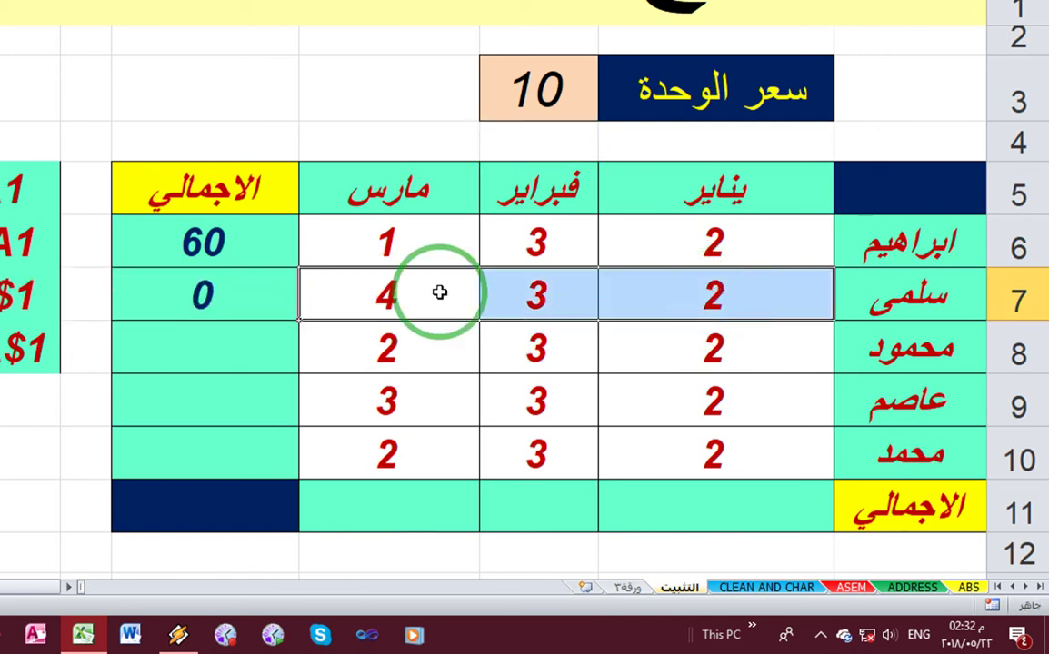
left_click(251, 295)
double_click(245, 296)
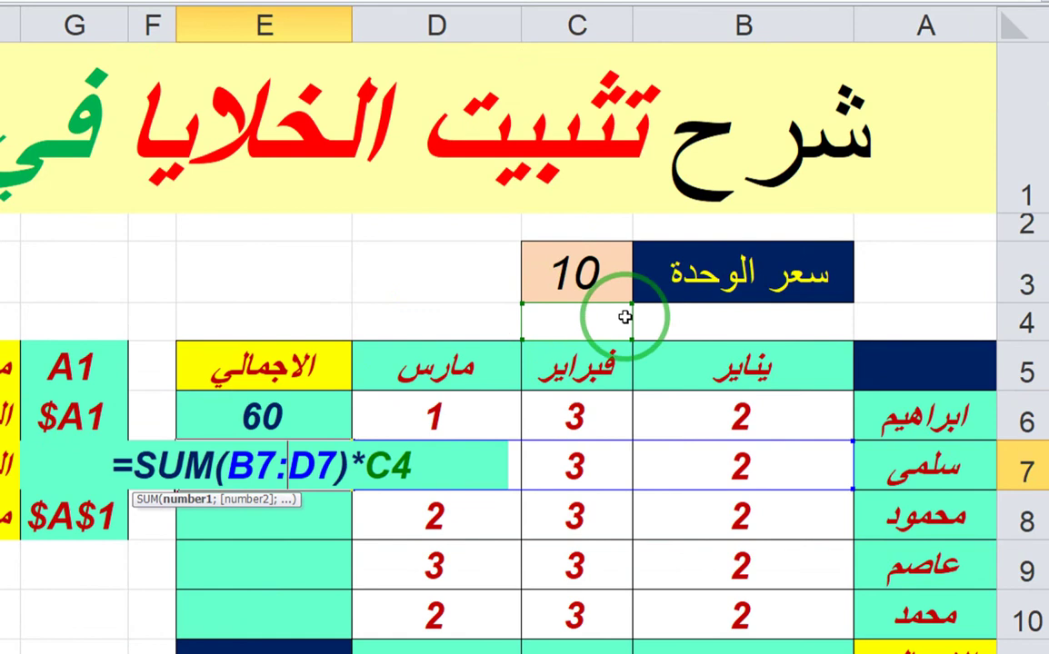
left_click_drag(615, 312, 595, 332)
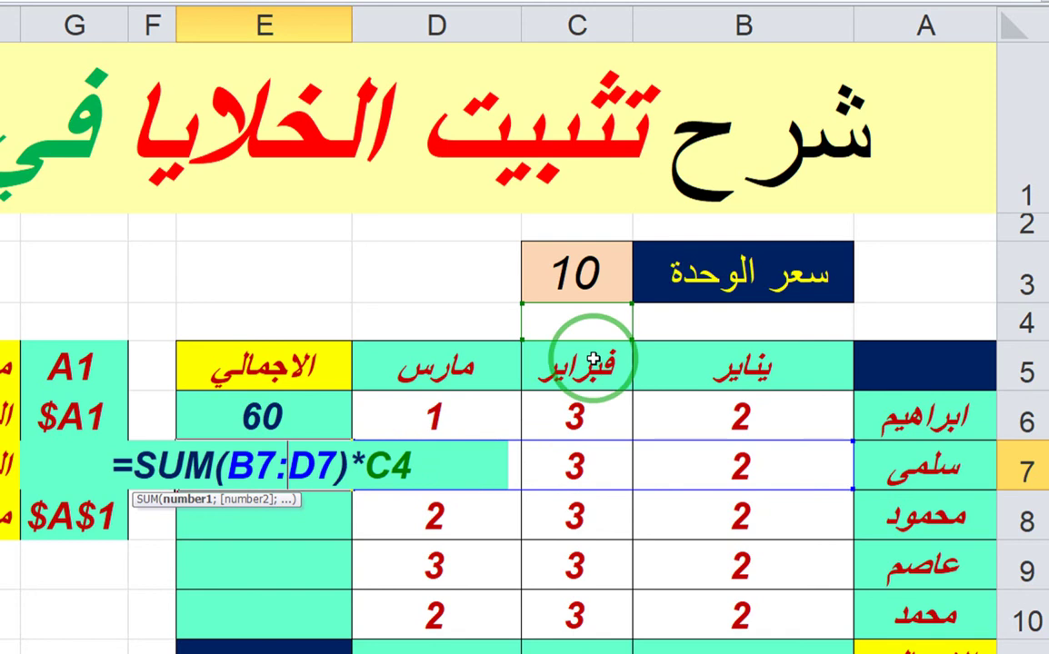
key("ctrl+Return")
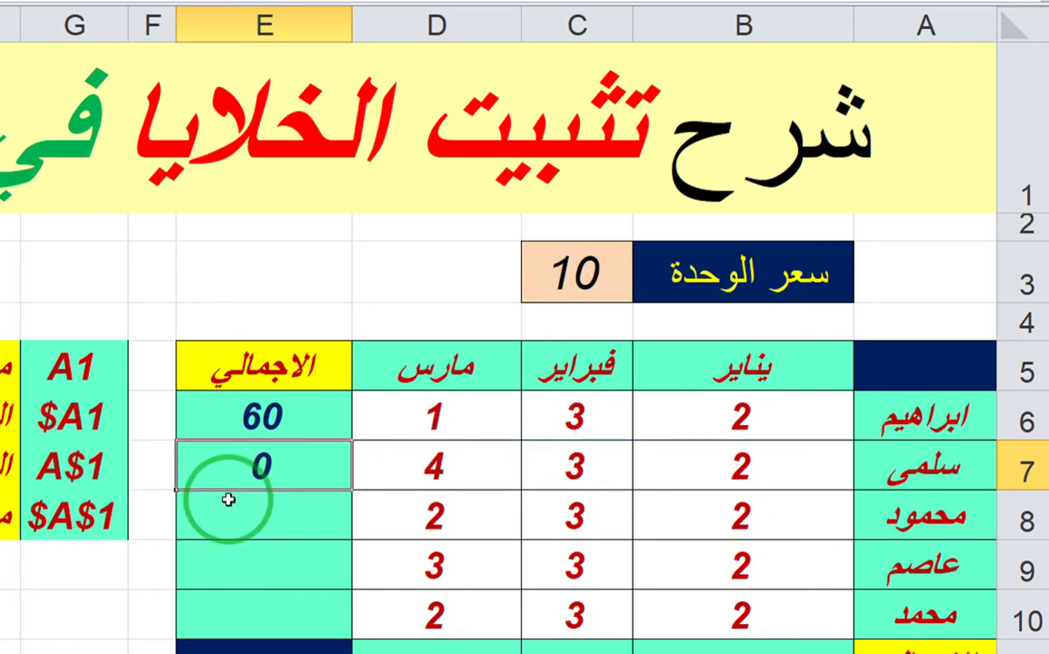
Step: Fill the E7 formula down to E8 and inspect the references in the copy
left_click_drag(176, 491, 193, 543)
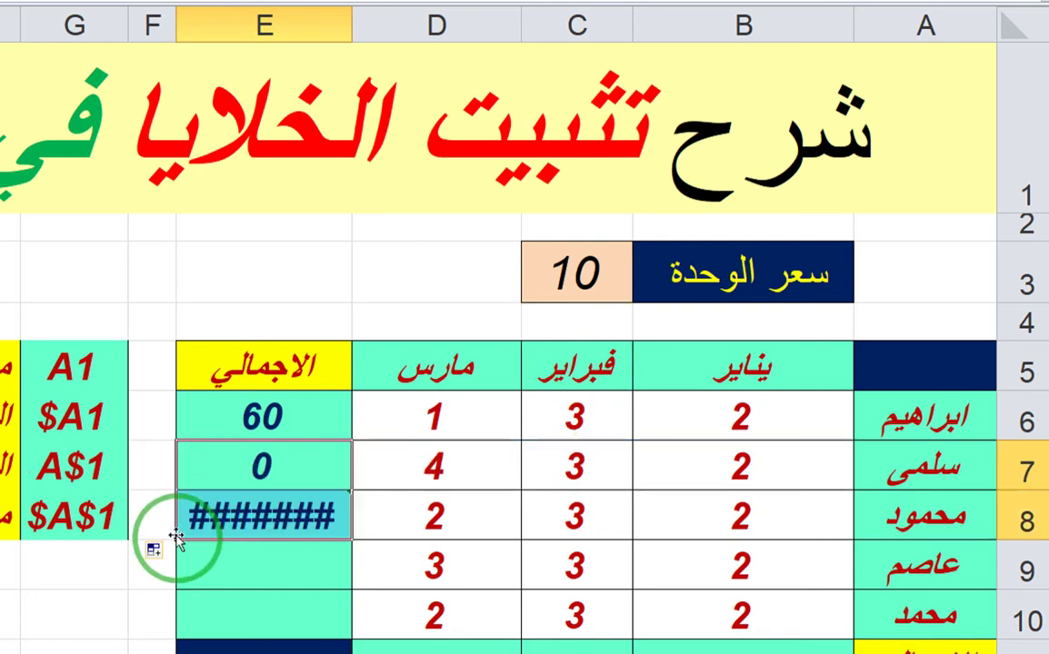
left_click(241, 524)
double_click(238, 527)
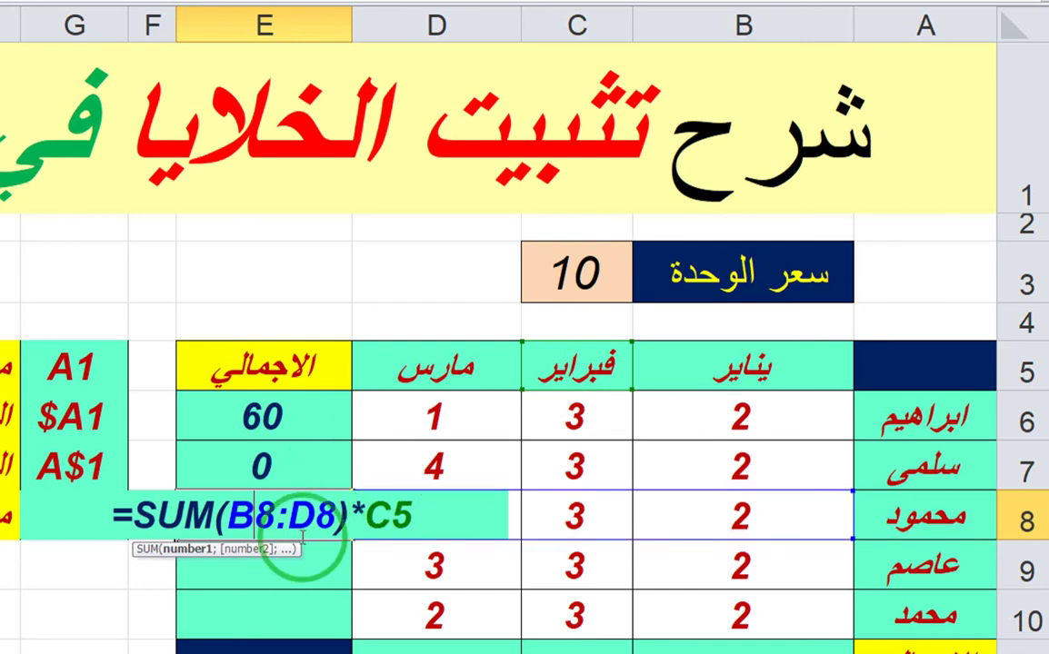
key("Return")
Step: Fill the E8 formula down to E9 and inspect the copy's references against the row's monthly values
mouse_move(171, 545)
left_mouse_down()
mouse_move(170, 588)
mouse_move(150, 553)
mouse_move(156, 559)
left_mouse_up()
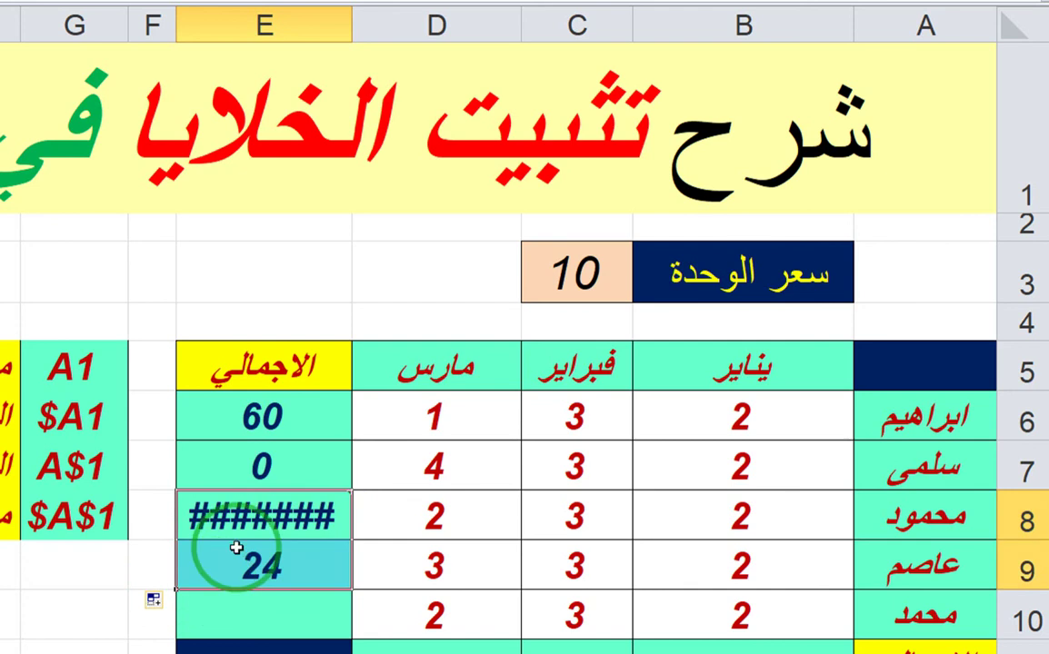
left_click(264, 565)
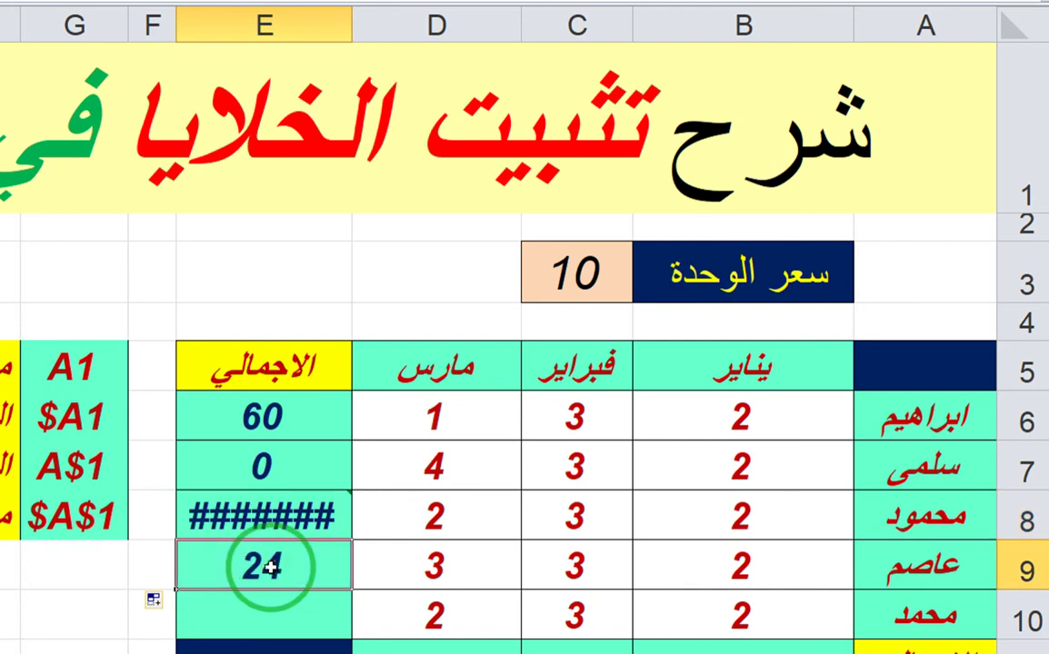
left_click(745, 568)
left_click(578, 571)
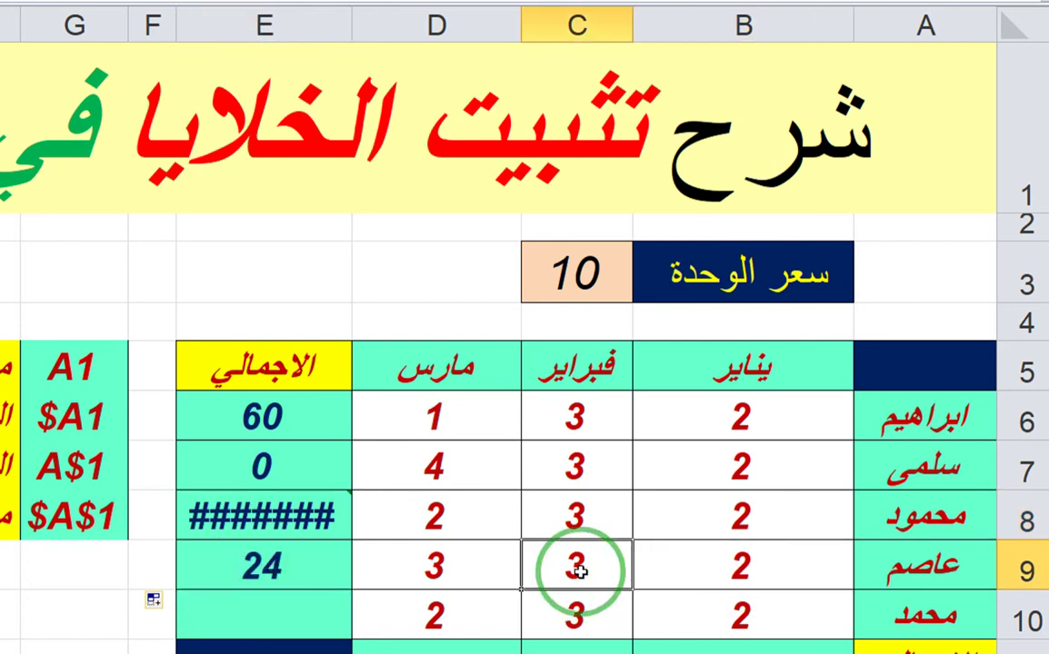
left_click(446, 572)
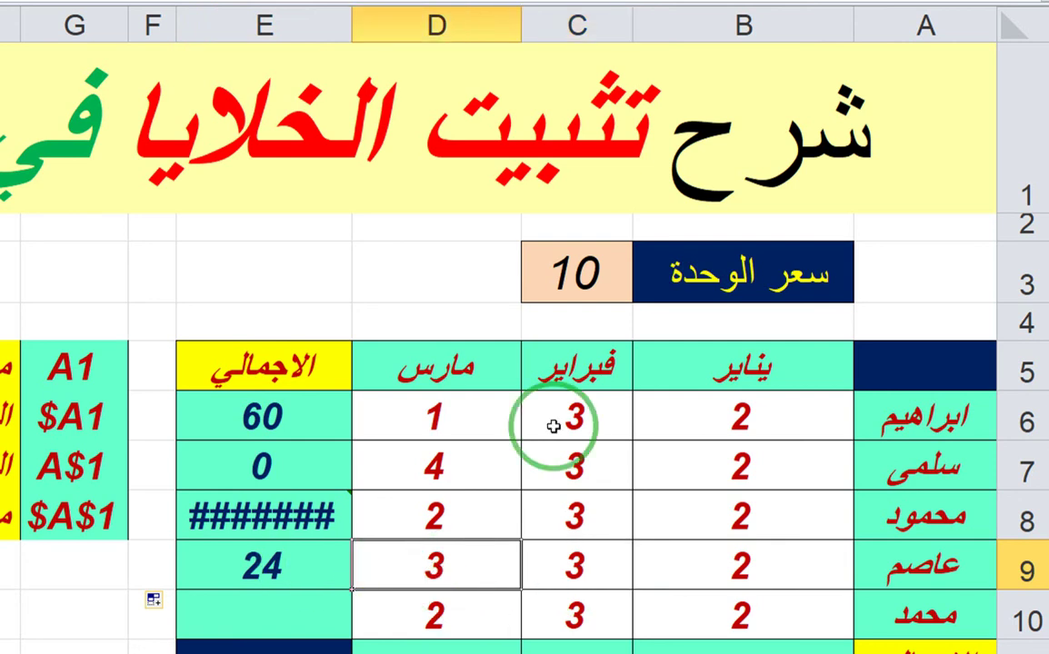
double_click(304, 568)
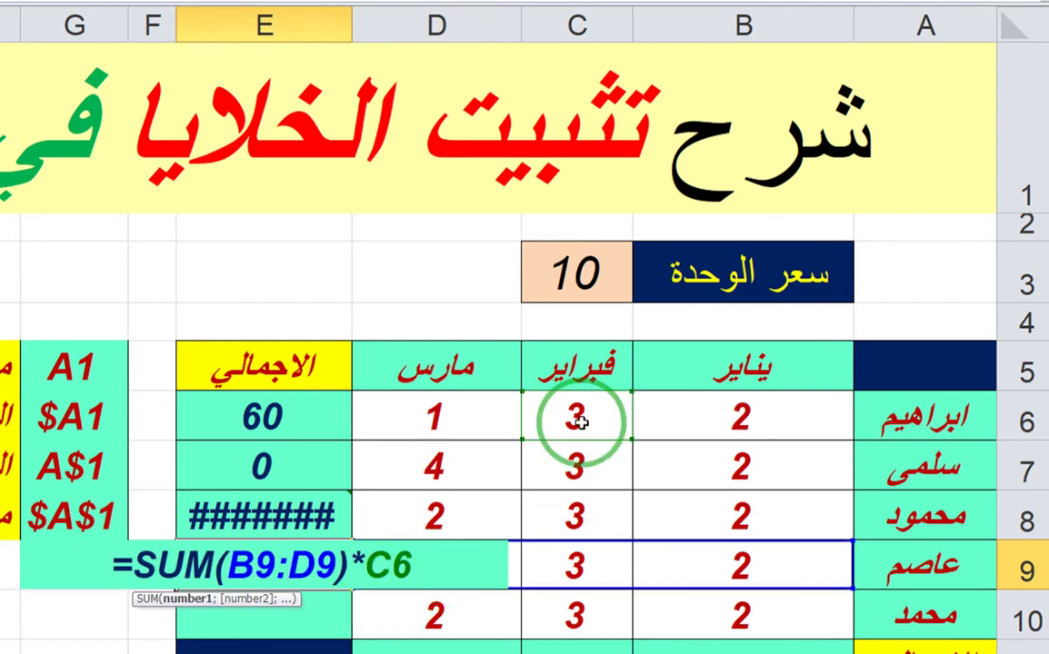
left_click_drag(533, 412, 581, 436)
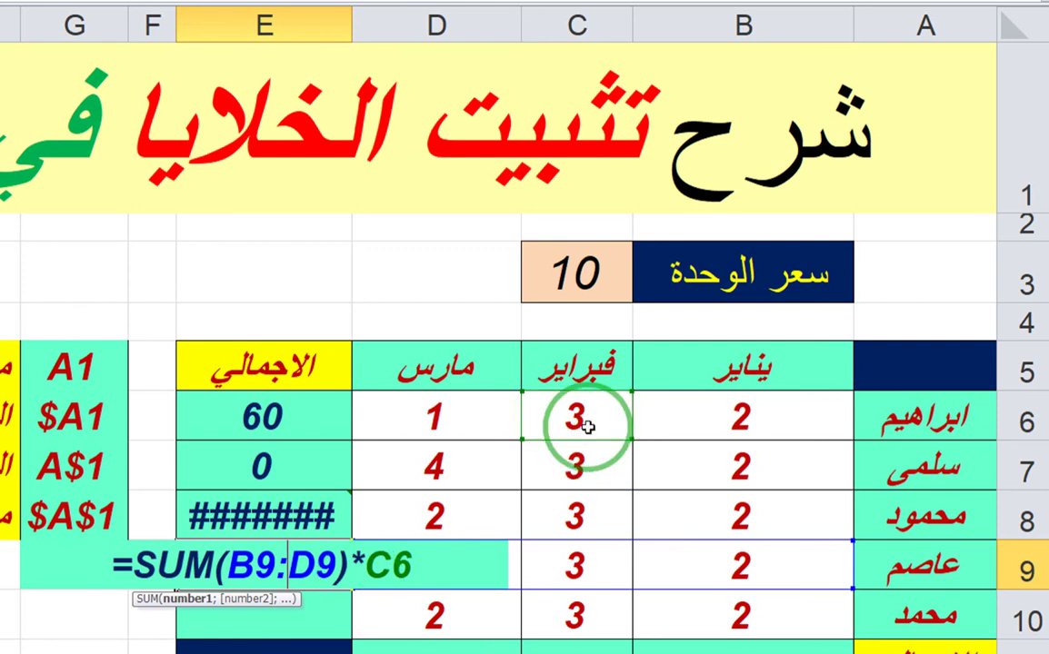
key("Return")
left_click(300, 563)
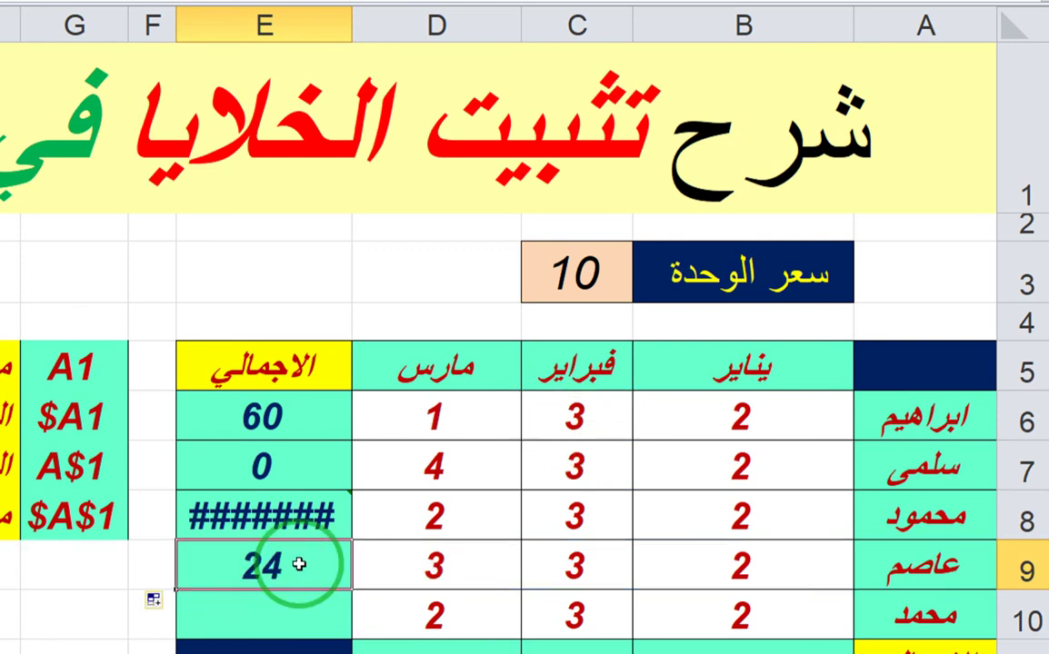
Step: Fill the E9 formula down to E10 and inspect the references in the copy
left_click_drag(175, 589, 176, 629)
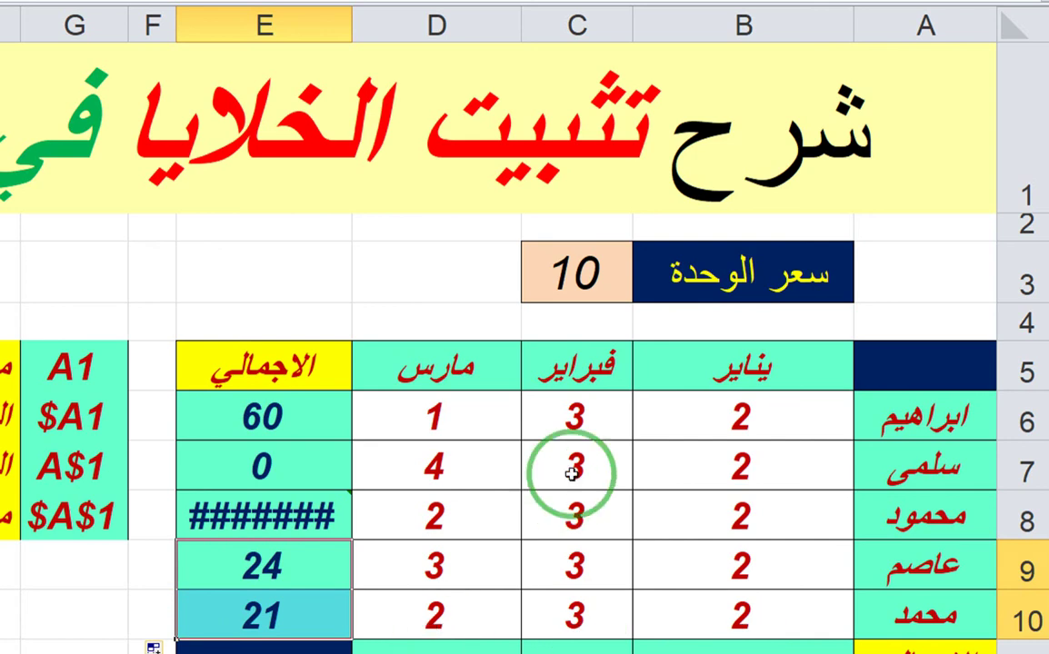
double_click(271, 619)
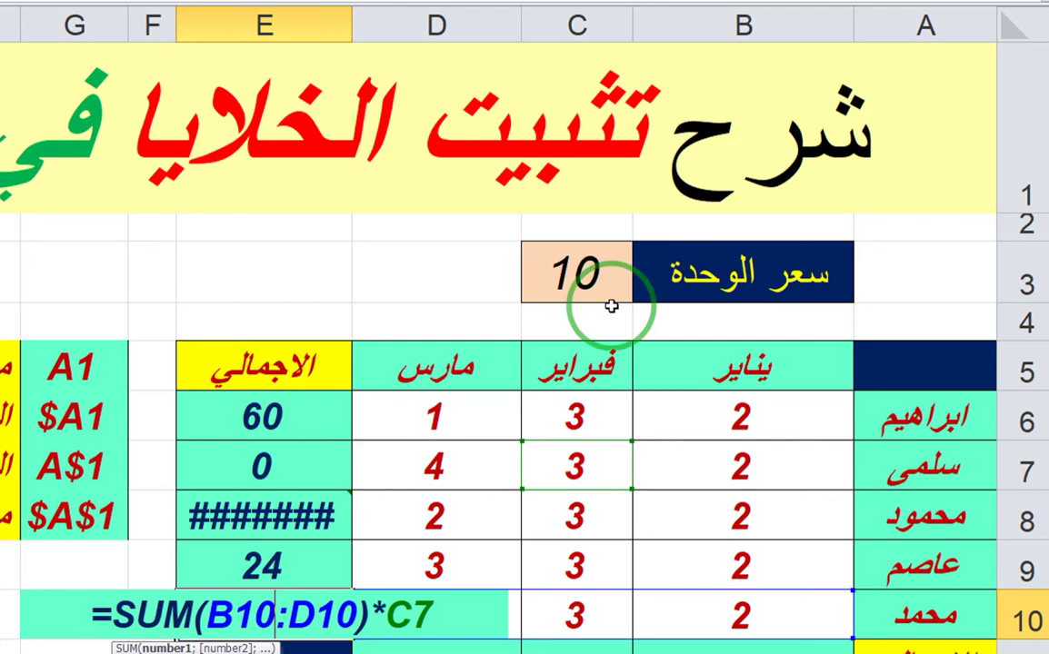
left_click(262, 416)
Step: Clear the copied total formulas from E7:E10
left_click_drag(288, 621, 272, 568)
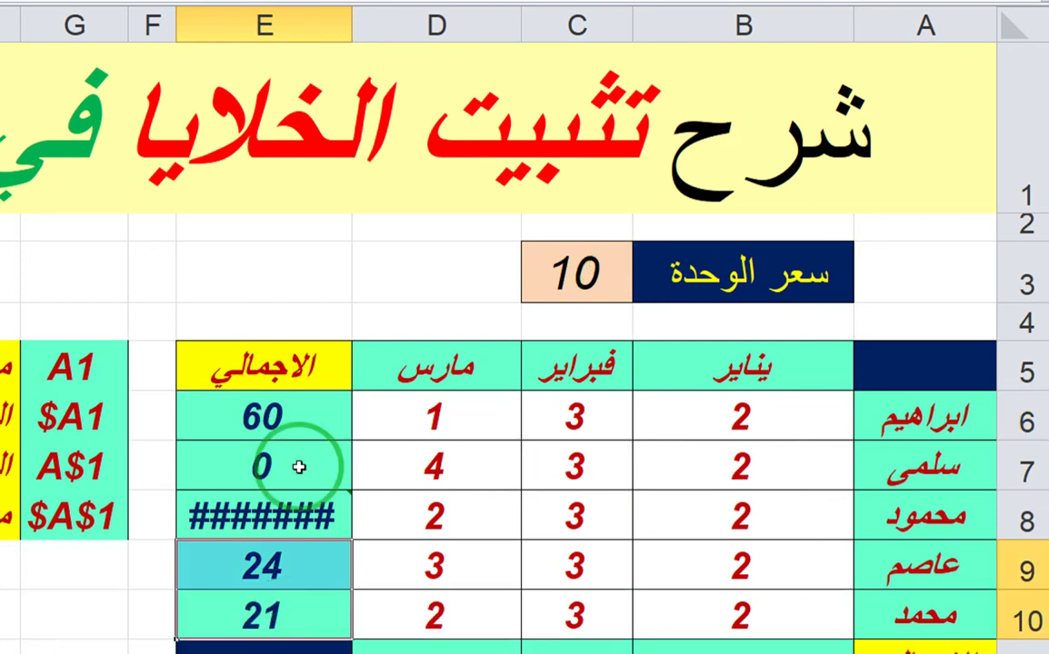
left_click(299, 467, "shift")
key("Delete")
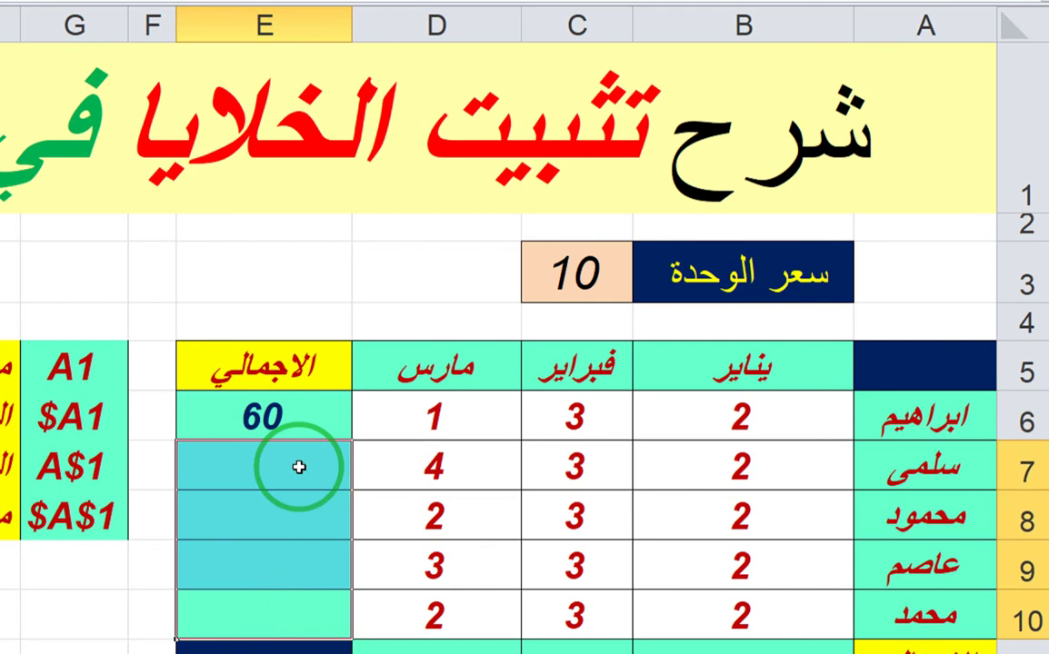
Step: Fix only the row of the unit price reference in E6, making the formula =SUM(B6:D6)*C$3
left_click(307, 418)
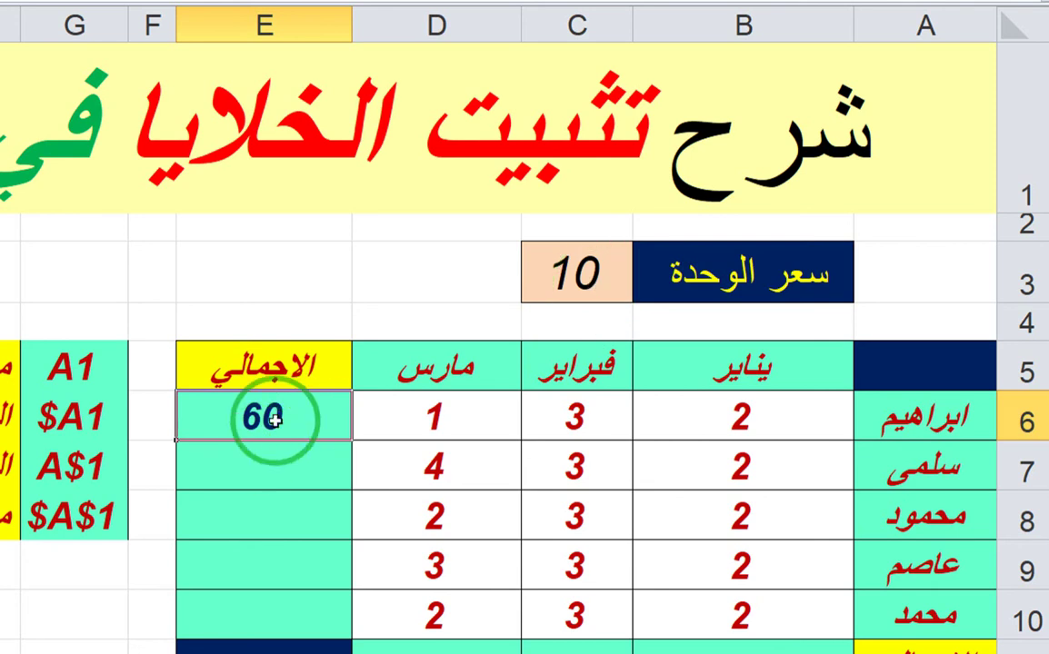
double_click(274, 419)
left_click(392, 418)
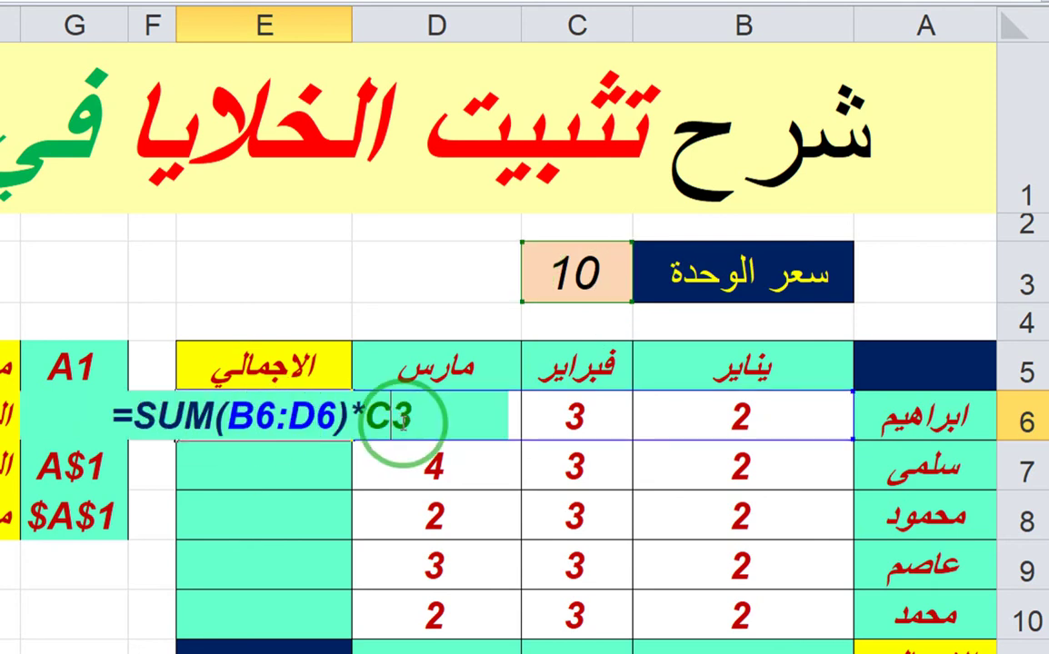
left_click(250, 457)
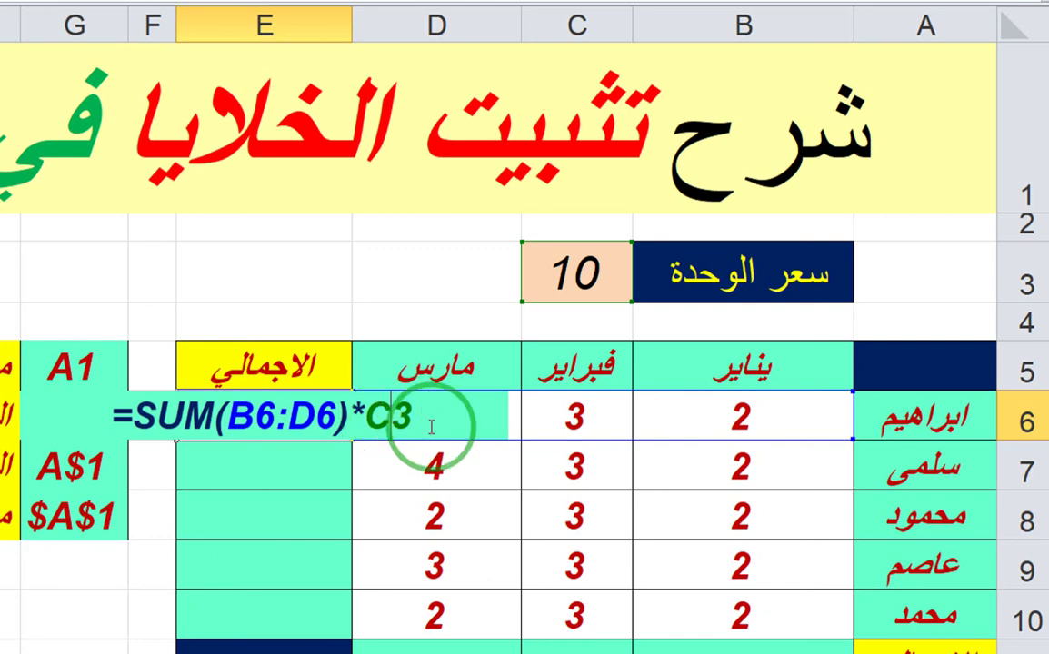
key("F4")
key("F4")
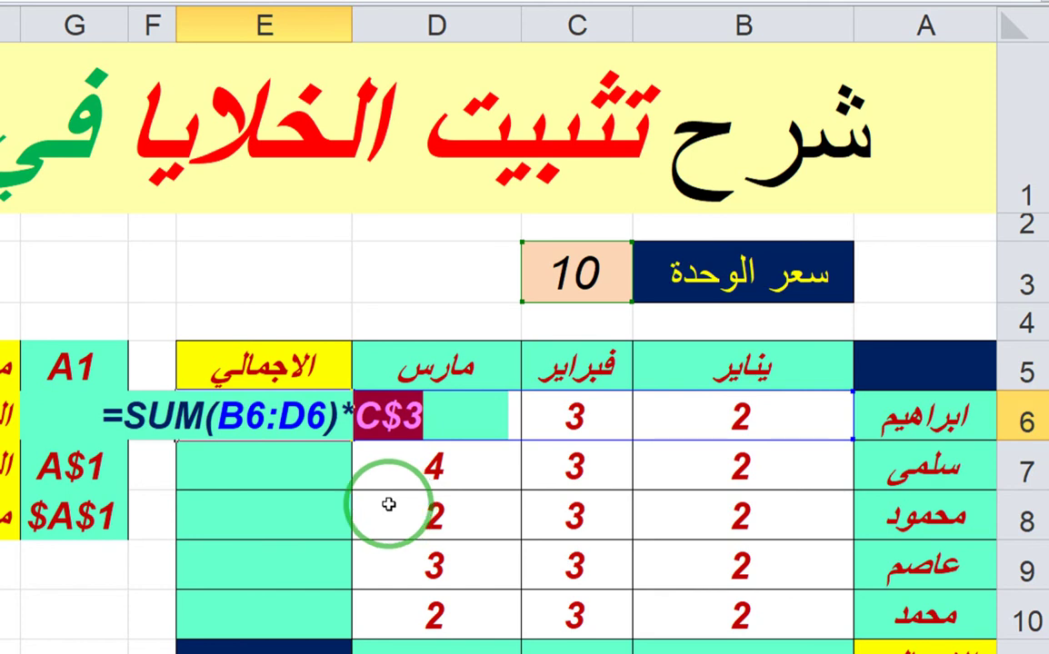
key("Return")
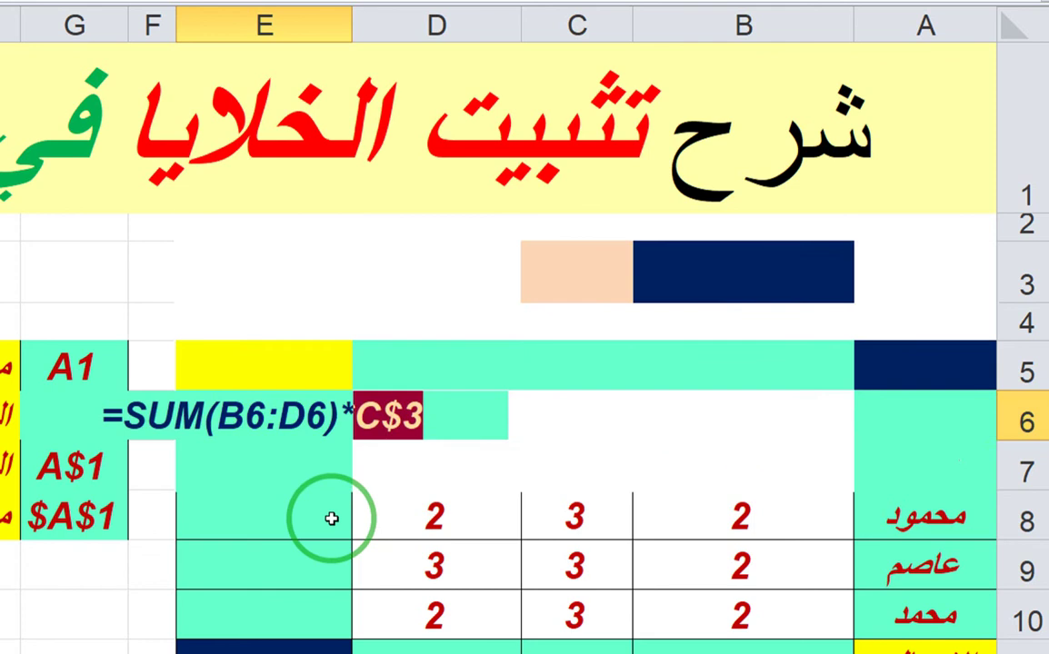
Step: Fill the E6 formula down through E10 and inspect the unit price reference in E9
left_click(179, 435)
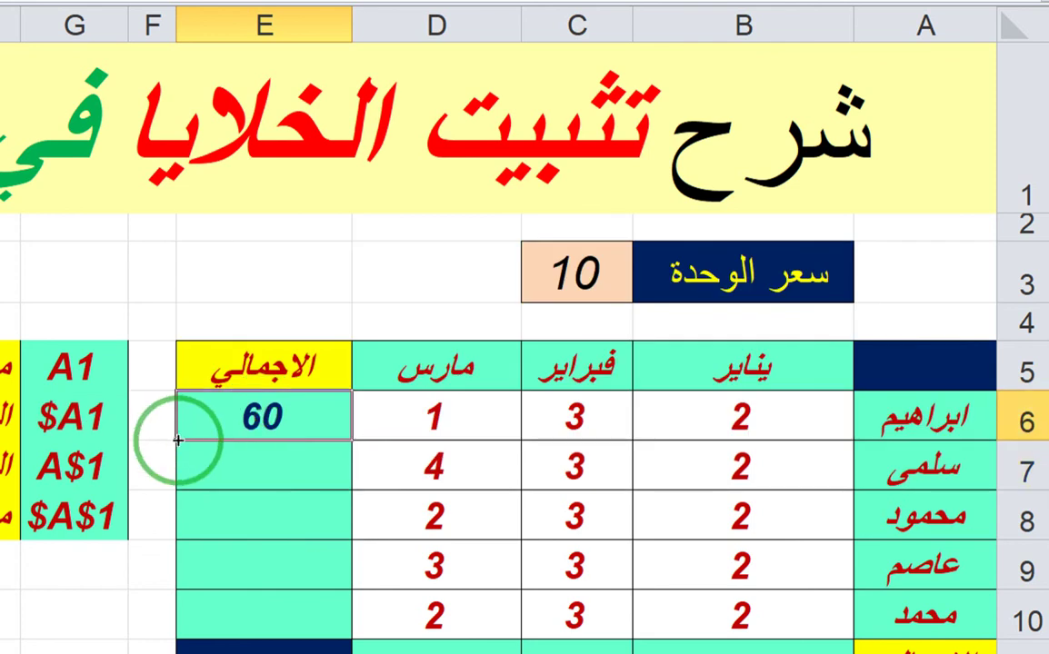
left_click_drag(172, 438, 182, 625)
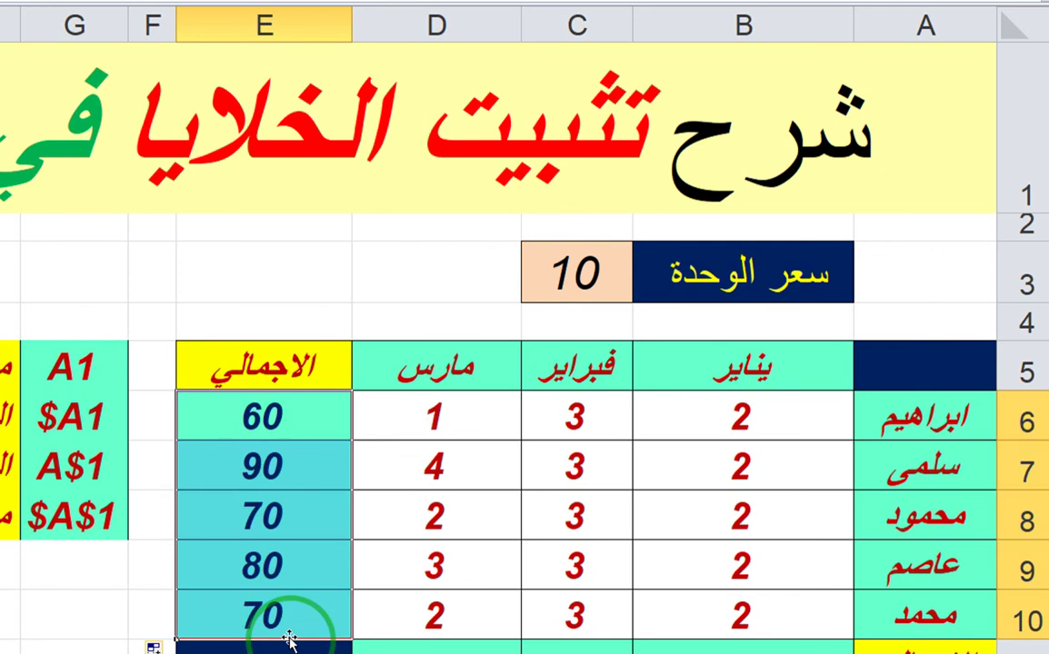
left_click(294, 569)
double_click(294, 569)
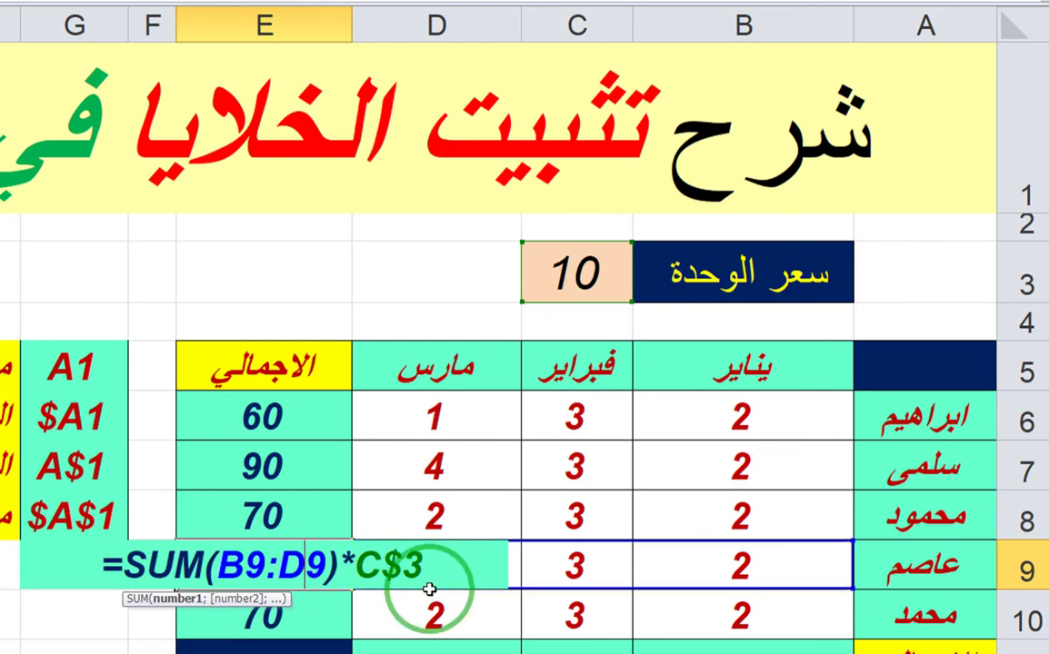
key("ctrl+Return")
Step: Clear the filled totals from E7:E10, keeping the formula in E6
left_click_drag(320, 620, 306, 471)
key("Delete")
Step: Fix both the column and row of the unit price reference in E6, making the formula =SUM(B6:D6)*$C$3
left_click(305, 416)
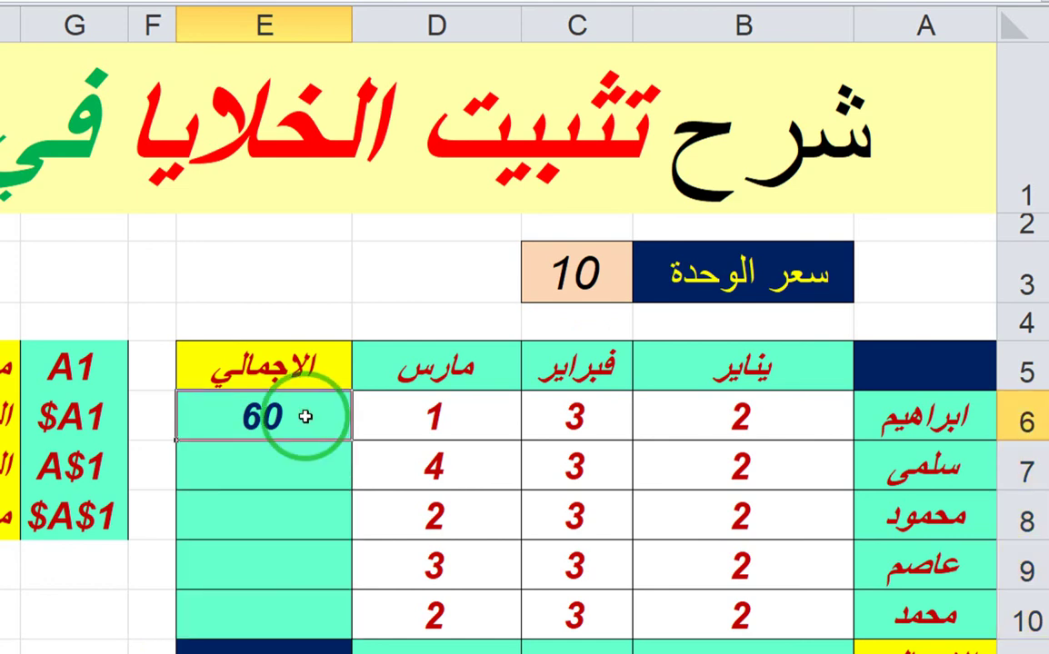
double_click(254, 420)
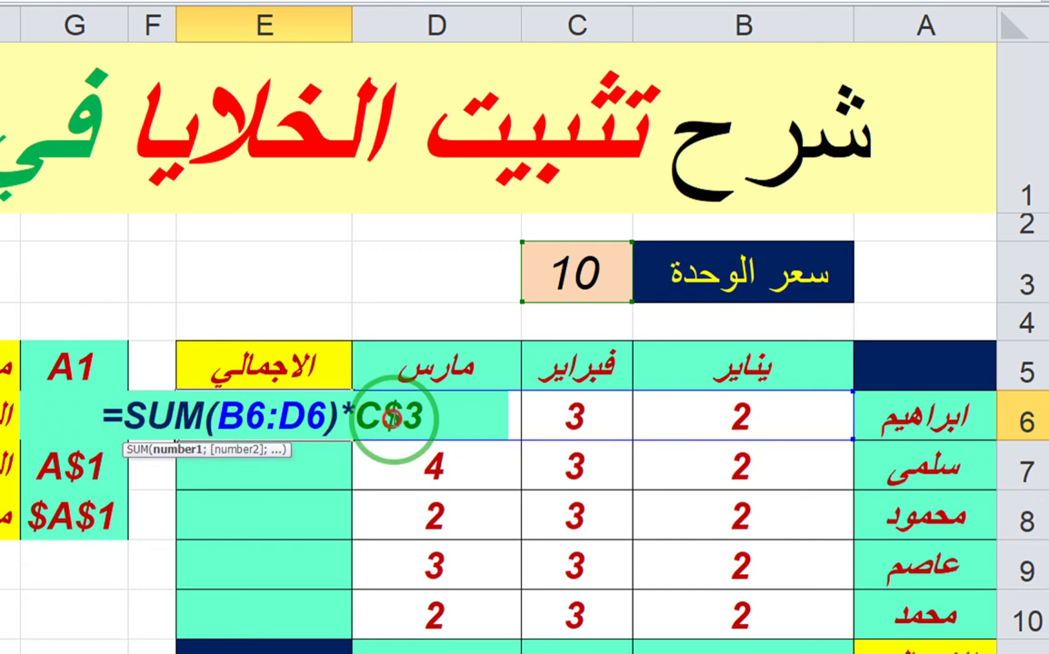
left_click(391, 417)
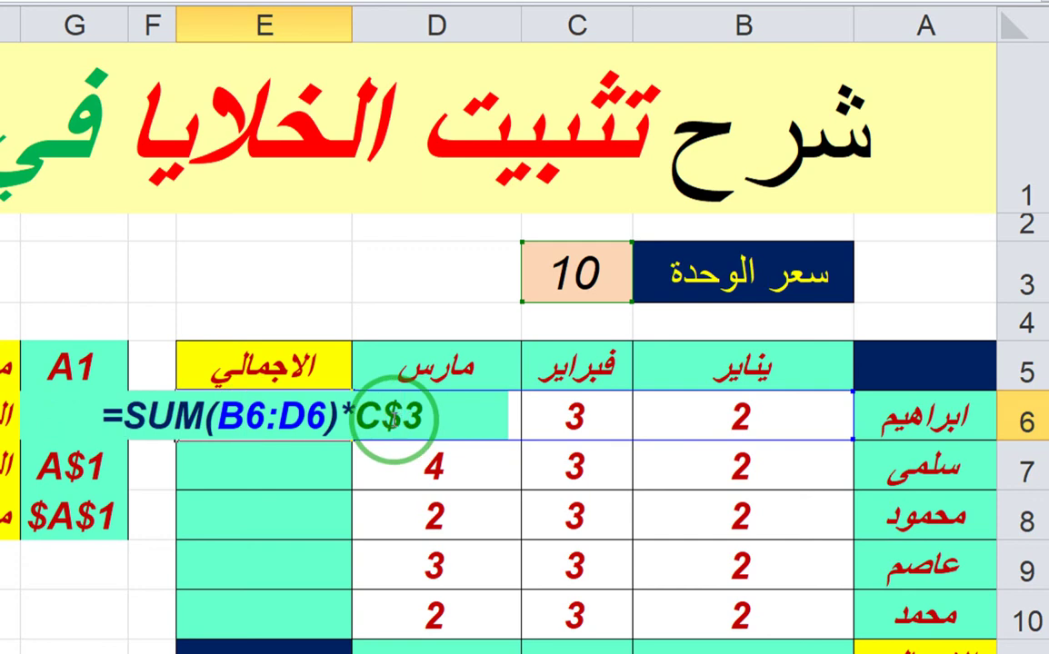
key("F4")
key("F4")
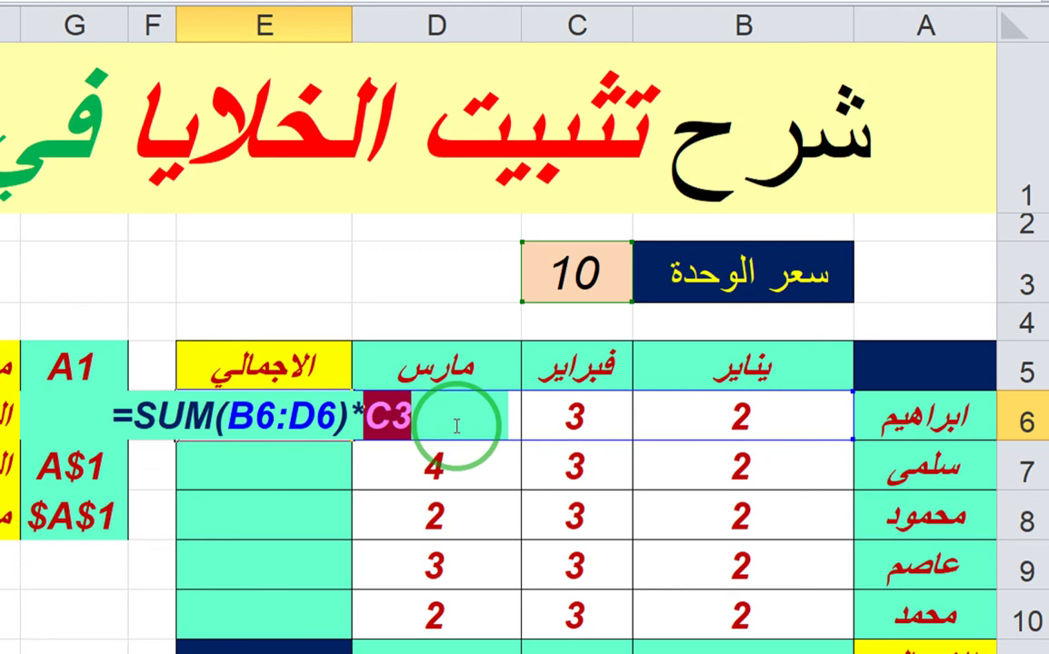
key("F4")
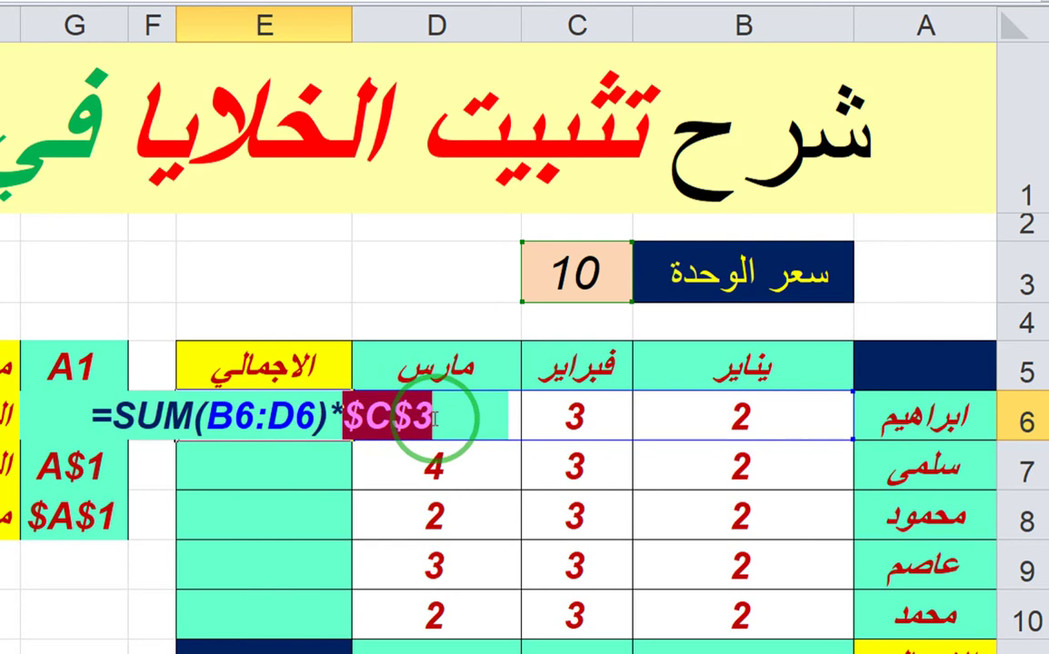
key("Return")
Step: Fill the E6 formula down through E10 and inspect the summed cells and unit price reference in E10
left_click(219, 416)
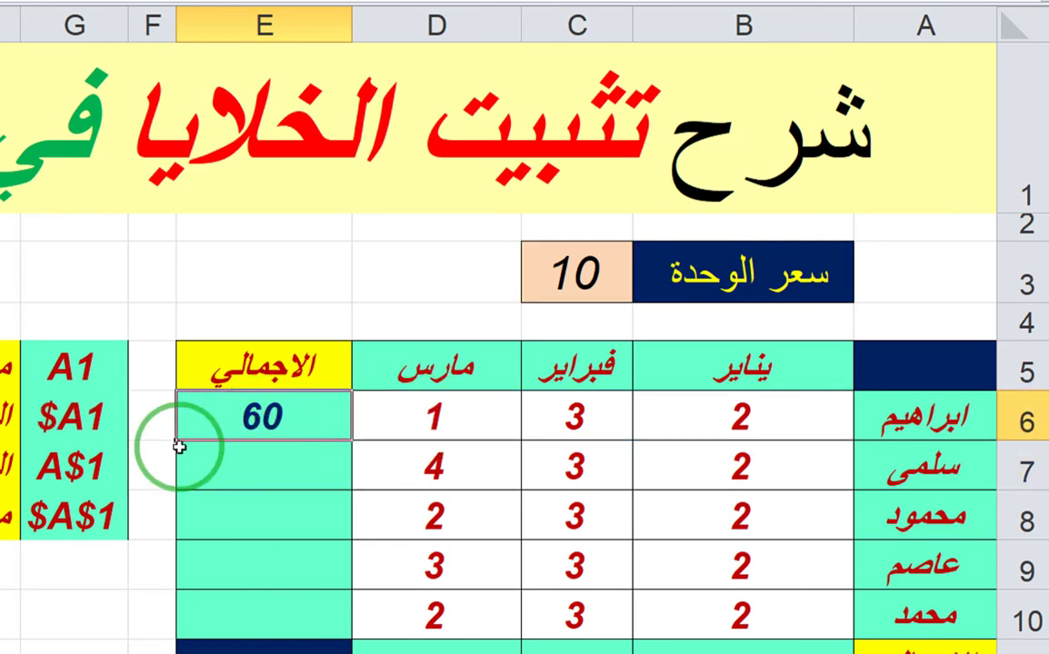
left_click_drag(175, 440, 187, 613)
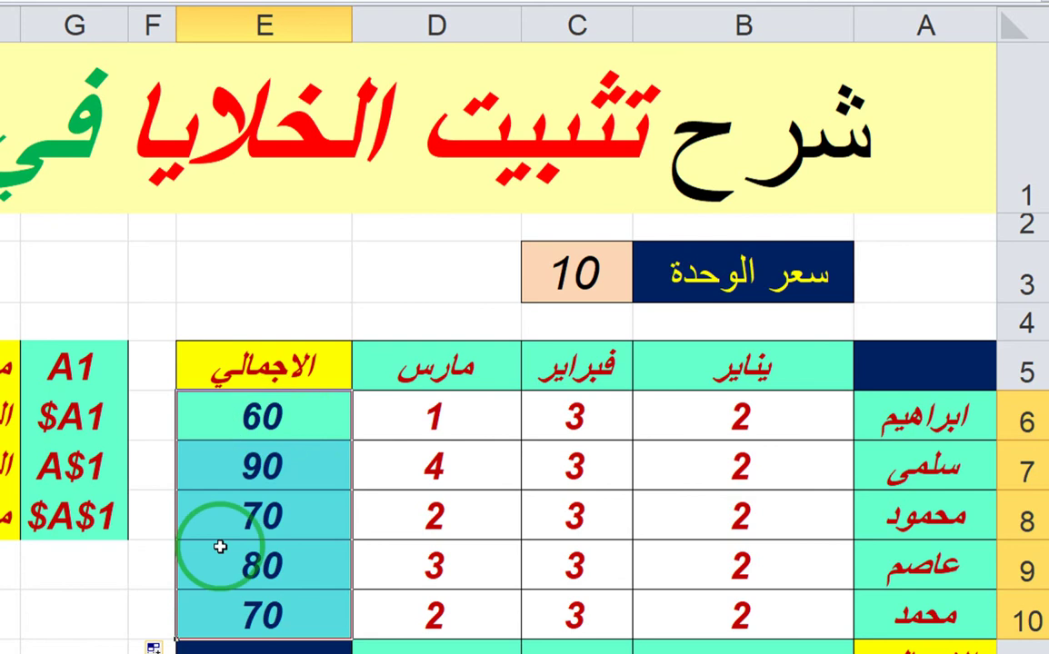
left_click(698, 615)
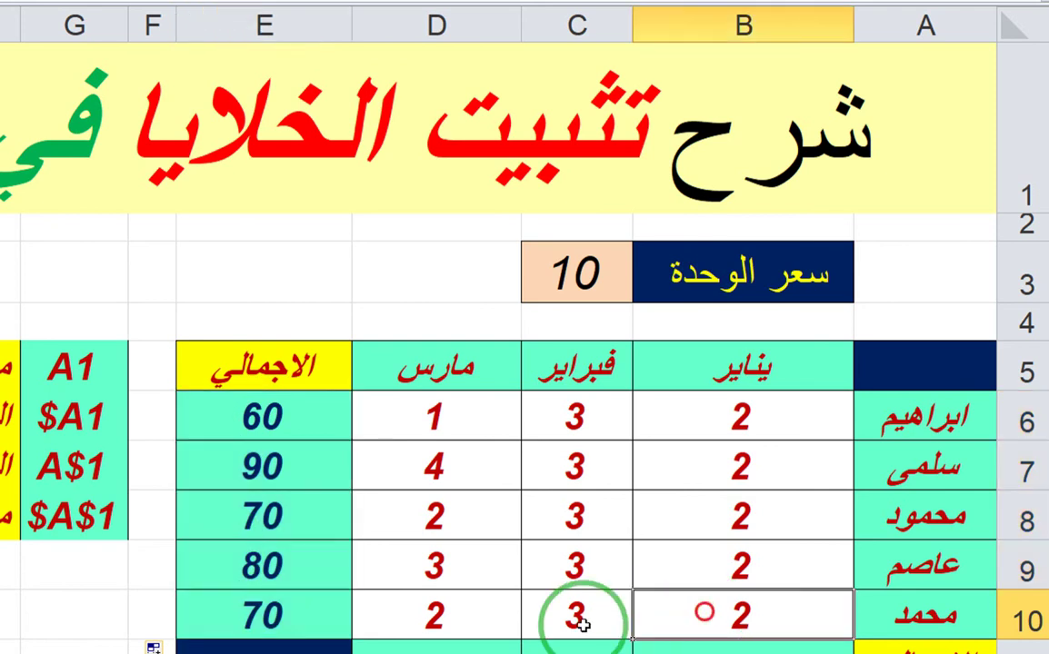
left_click(582, 613)
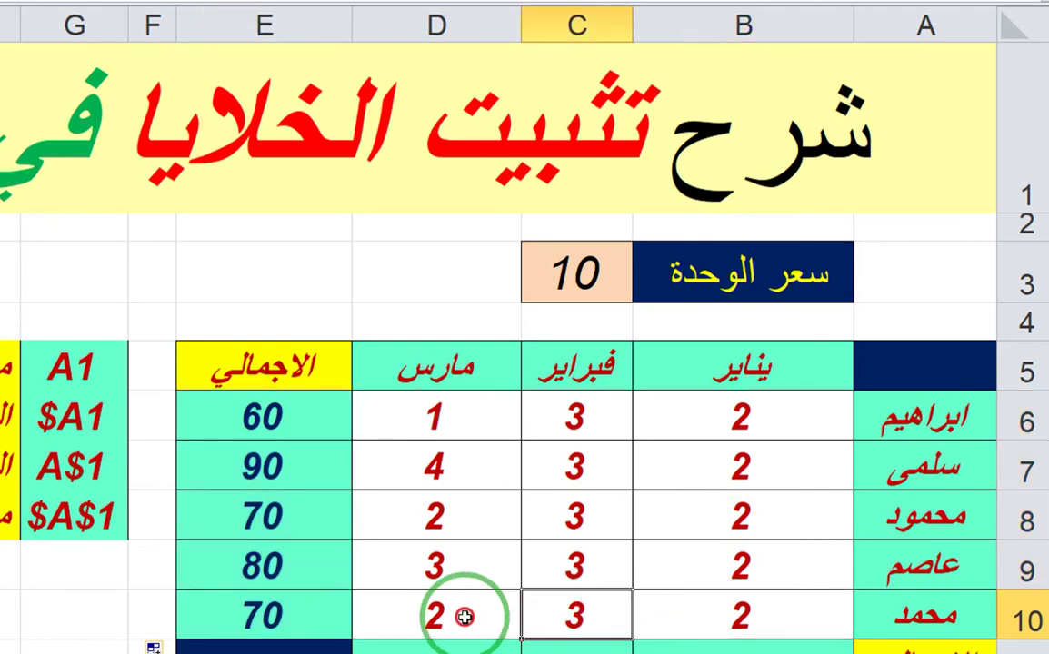
left_click(463, 617)
left_click(579, 274)
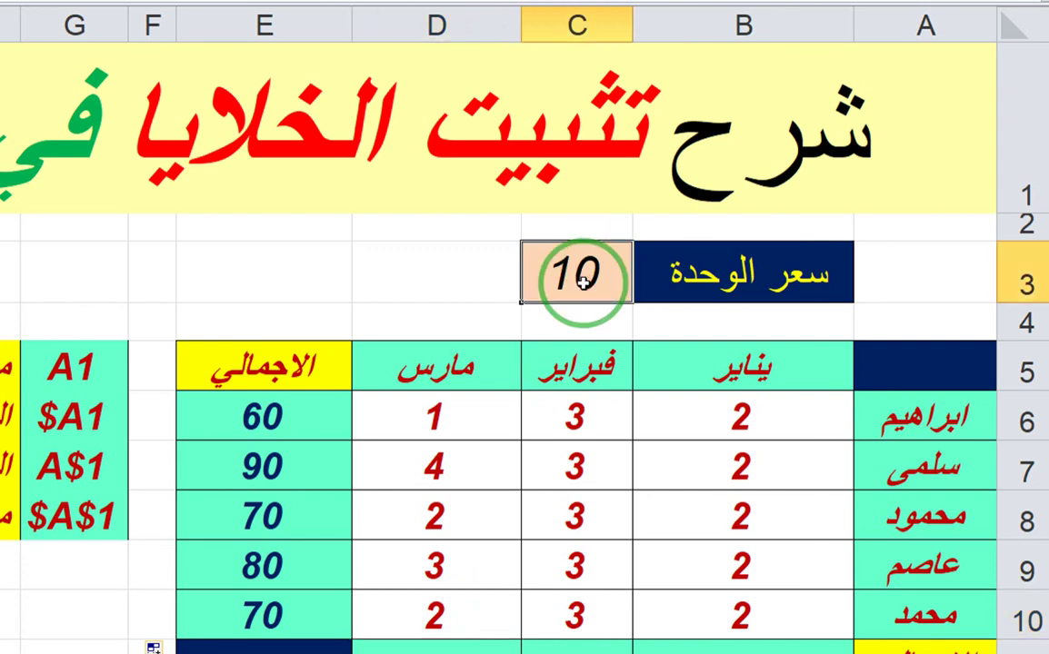
double_click(318, 594)
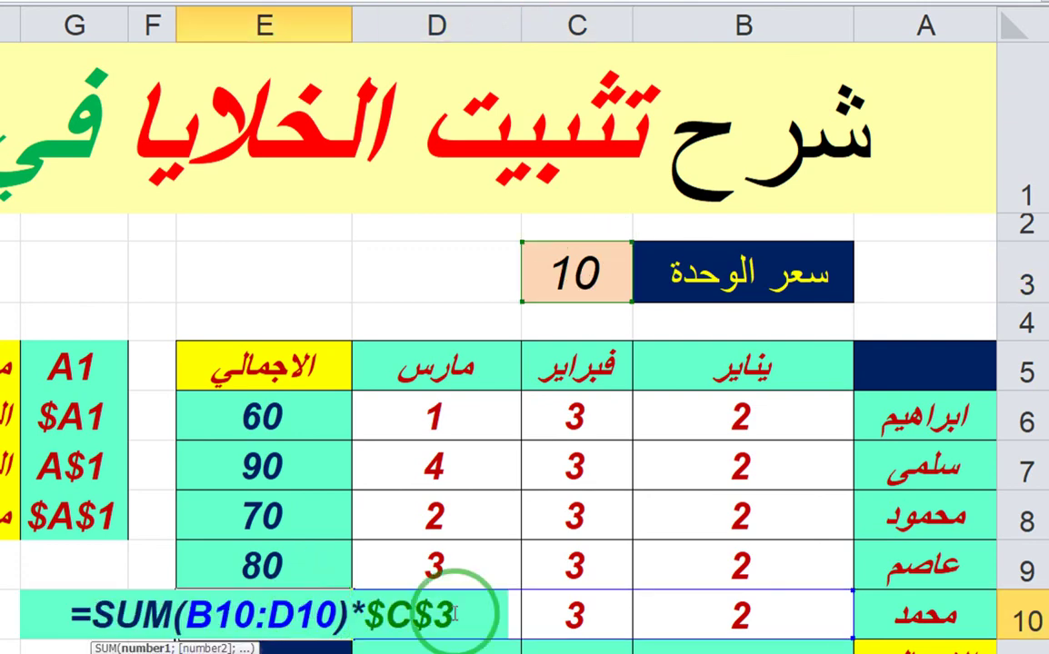
left_click(398, 616)
left_click(584, 300)
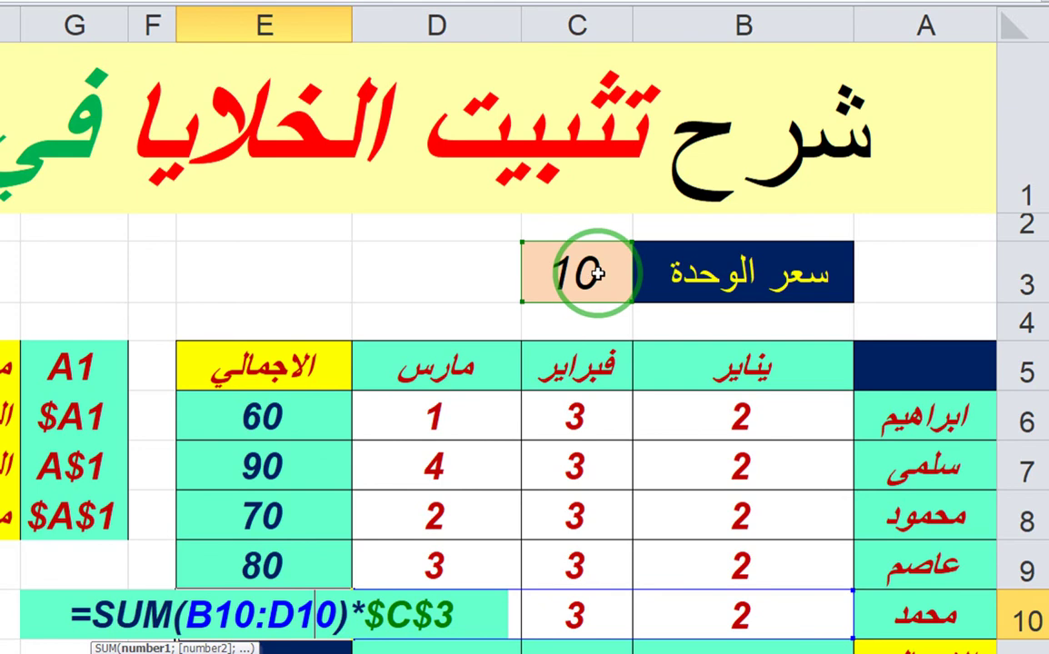
key("ctrl+Return")
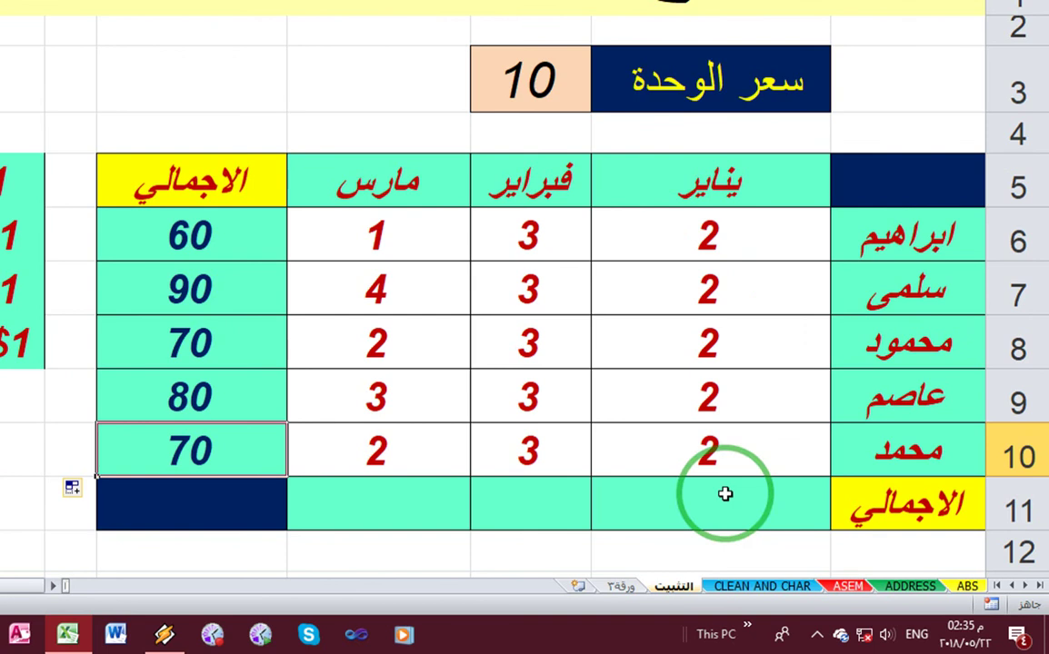
Step: Total the January values in B11 with the formula =SUM(B6:B10)
left_click(708, 246)
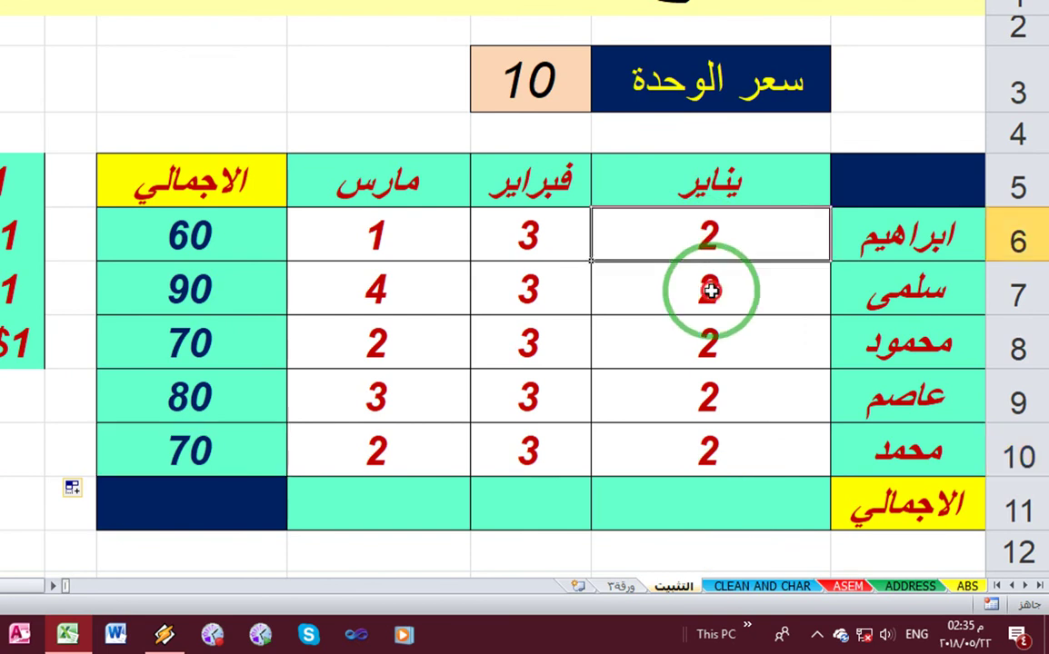
key("Down")
key("Down")
key("Down")
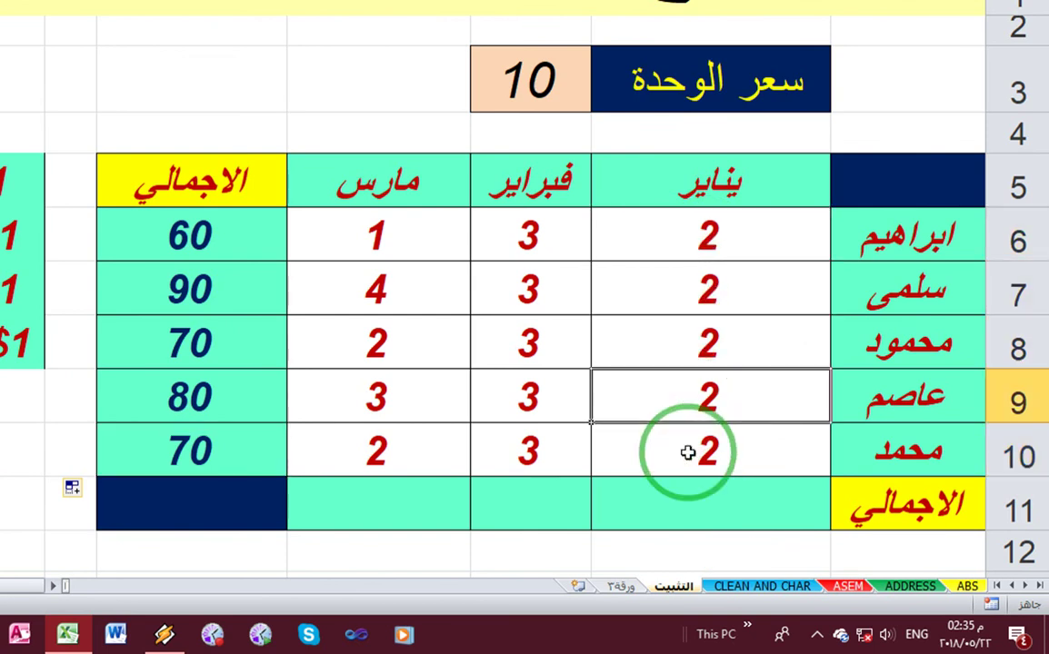
key("Down")
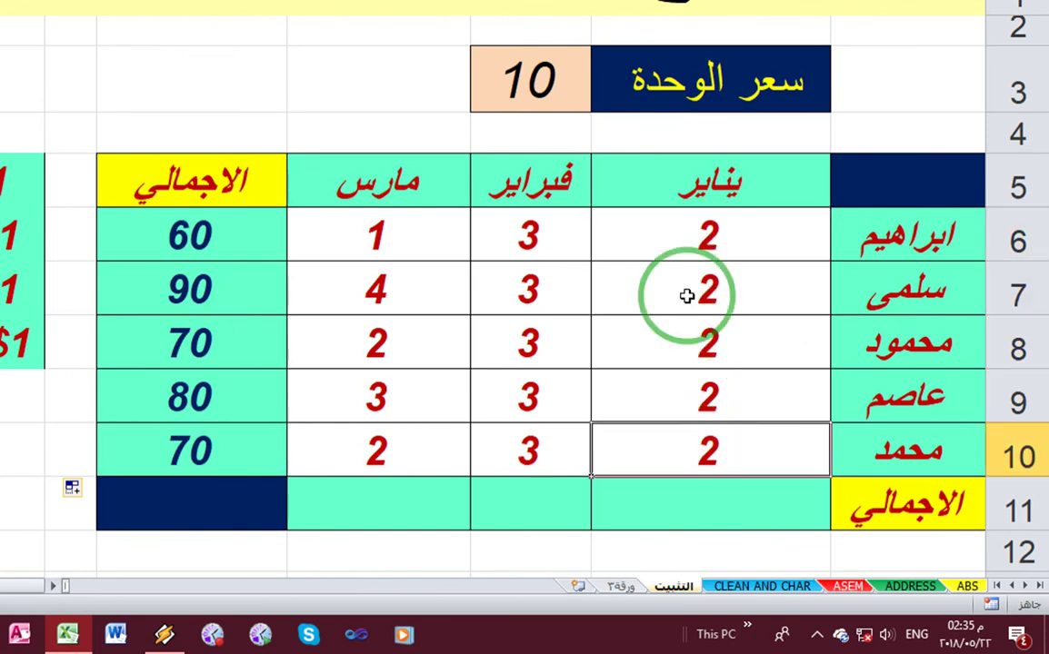
left_click(694, 500)
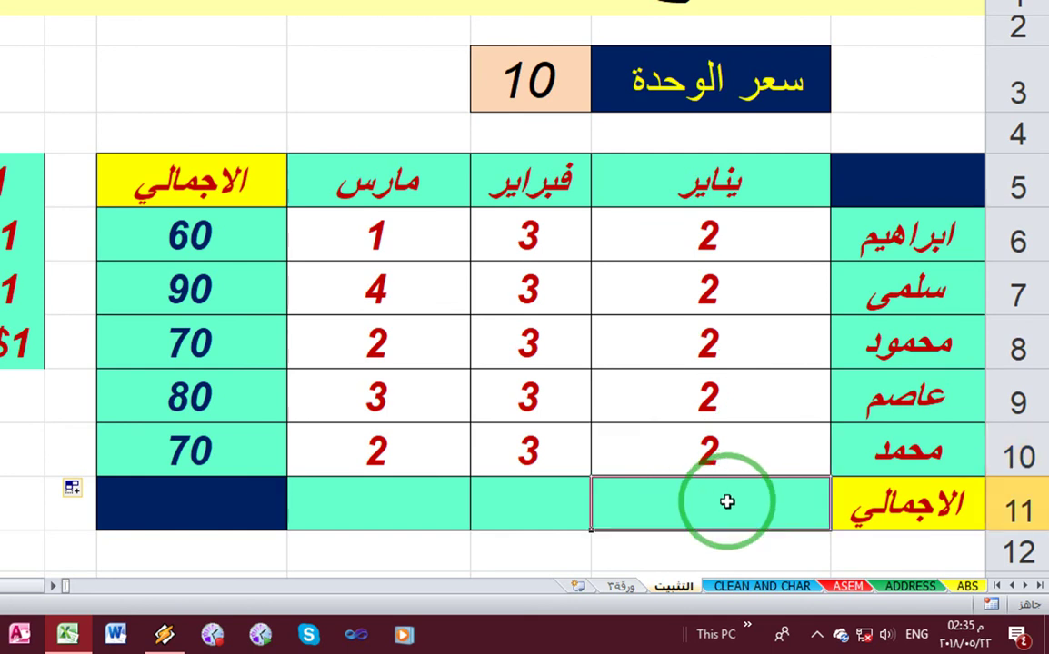
double_click(726, 502)
type("=S")
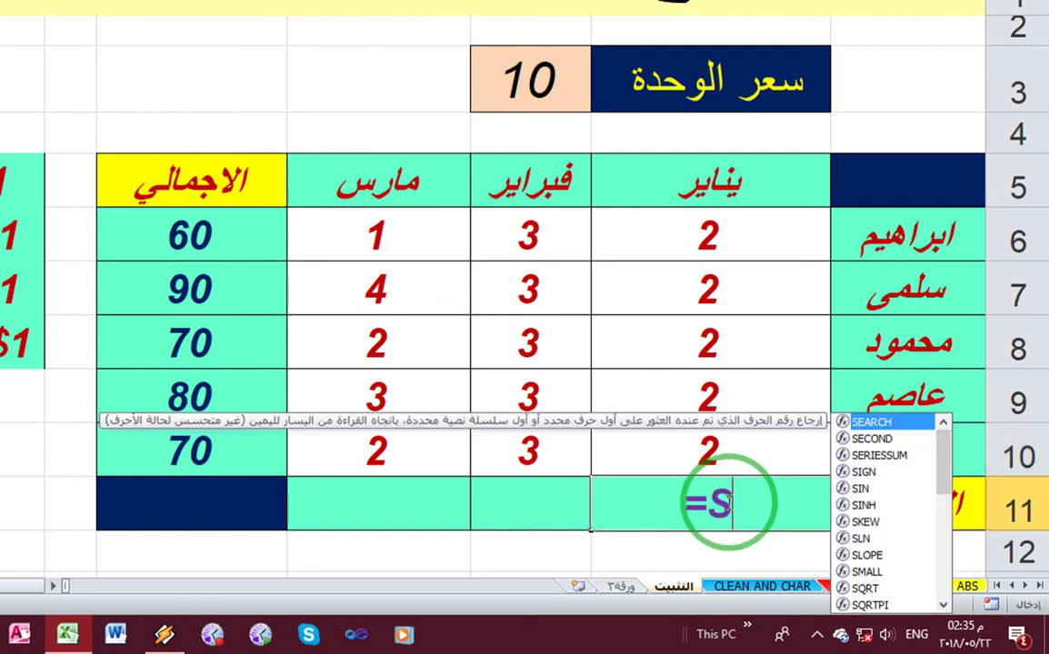
type("U")
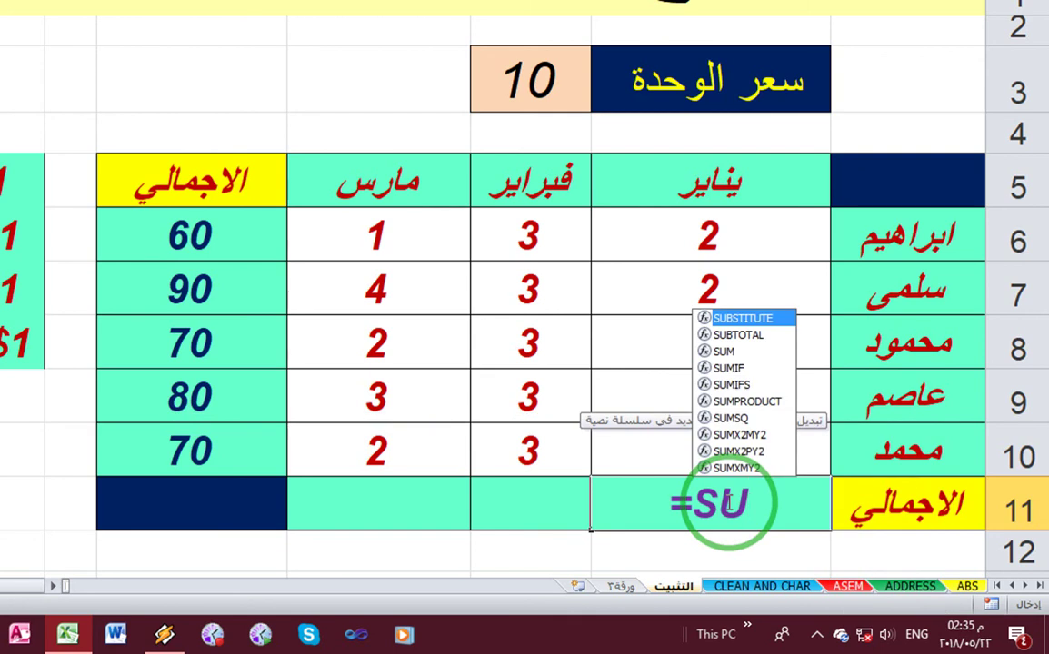
left_click(727, 352)
double_click(740, 351)
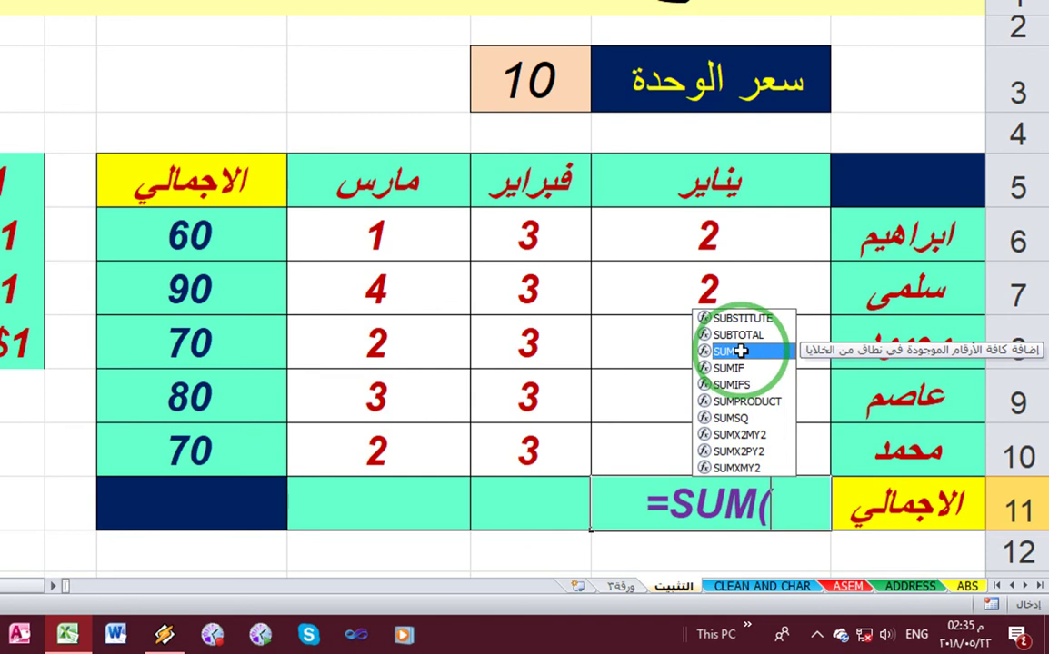
left_click_drag(744, 234, 741, 459)
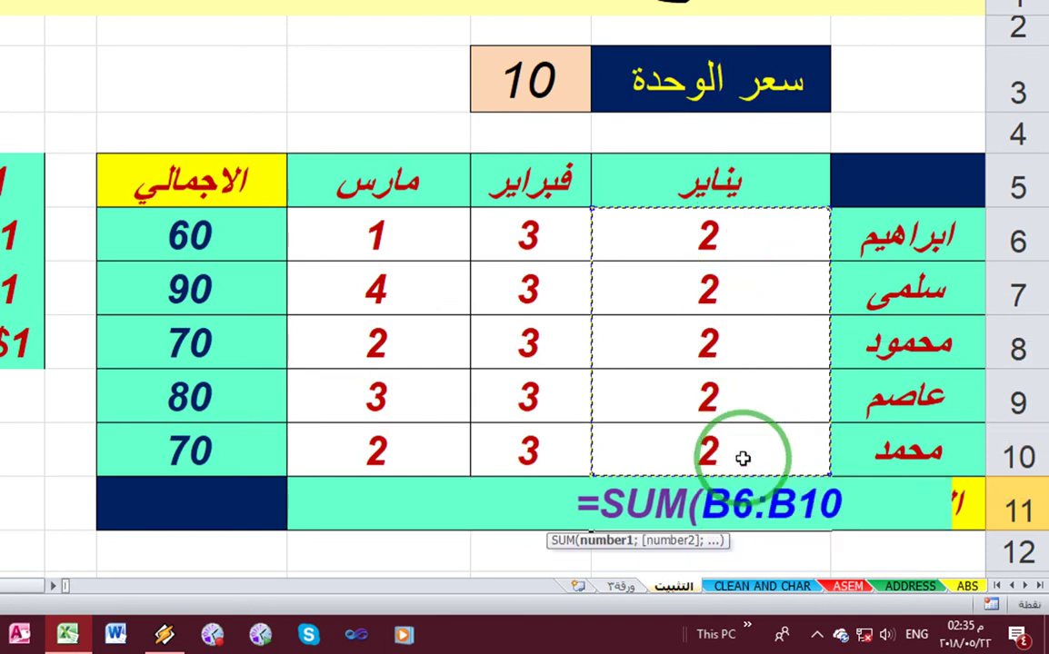
key("Return")
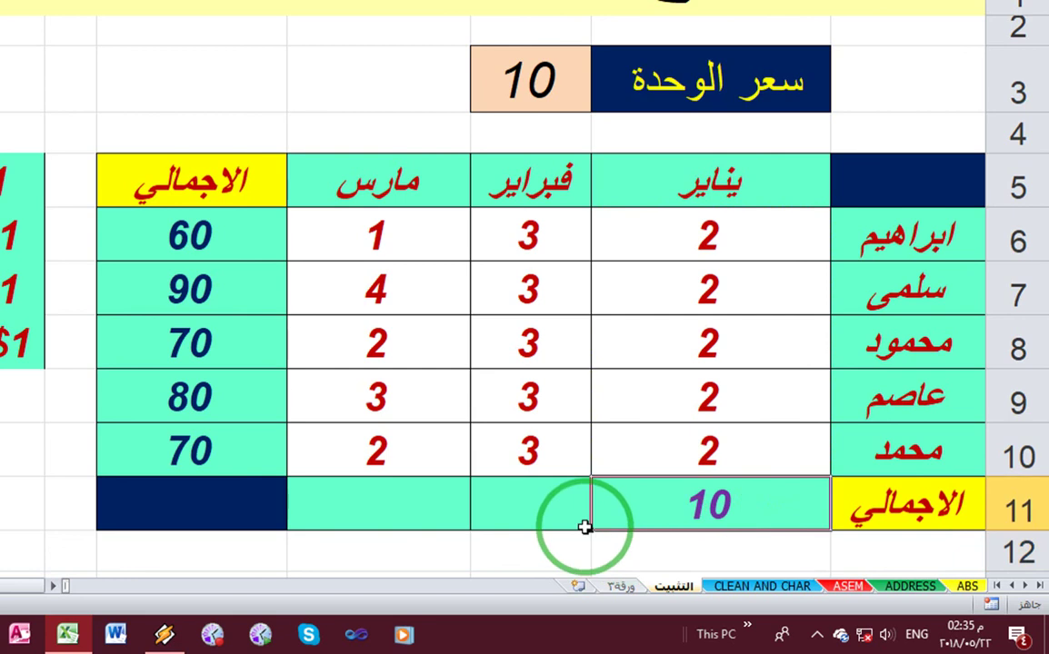
Step: Fill the B11 sum across through D11 and clear the copies from C11:D11
left_click_drag(586, 527, 305, 535)
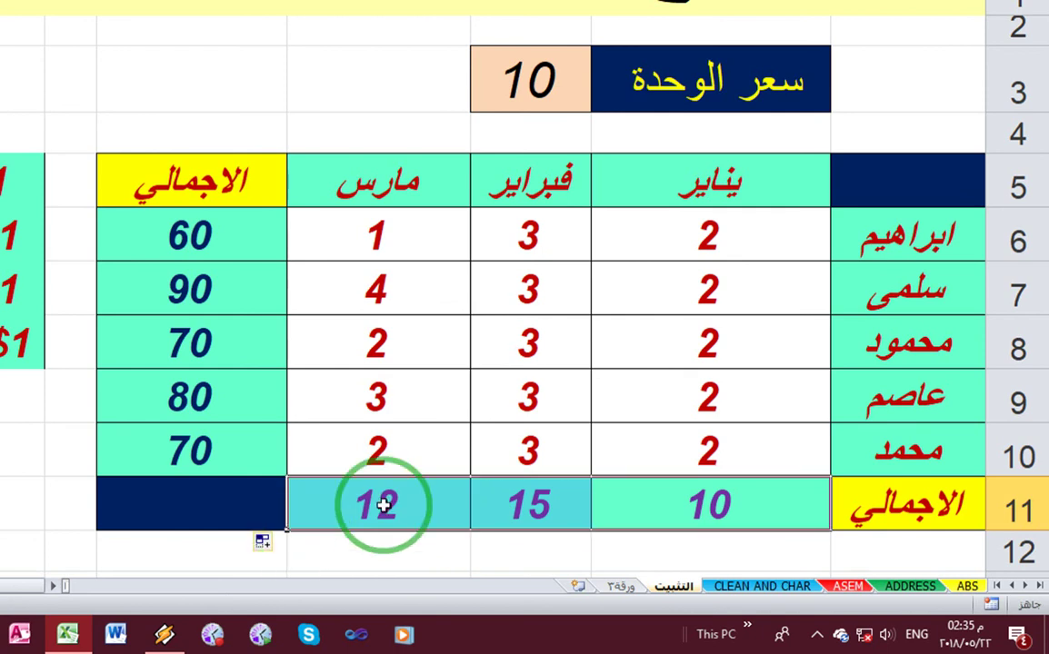
left_click(333, 507)
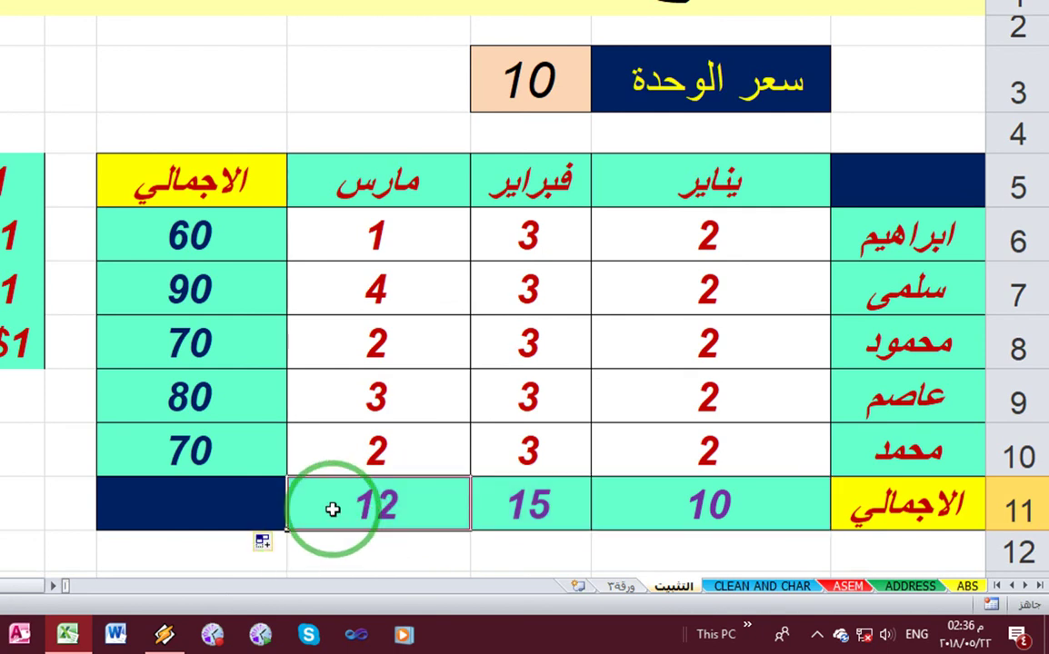
left_click(532, 503)
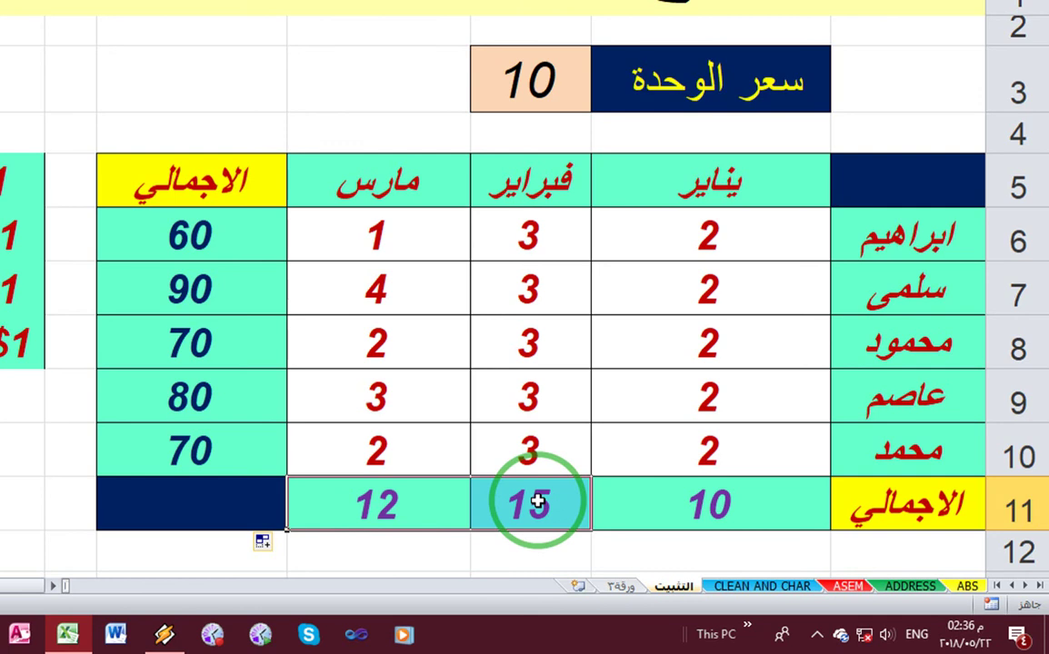
key("Delete")
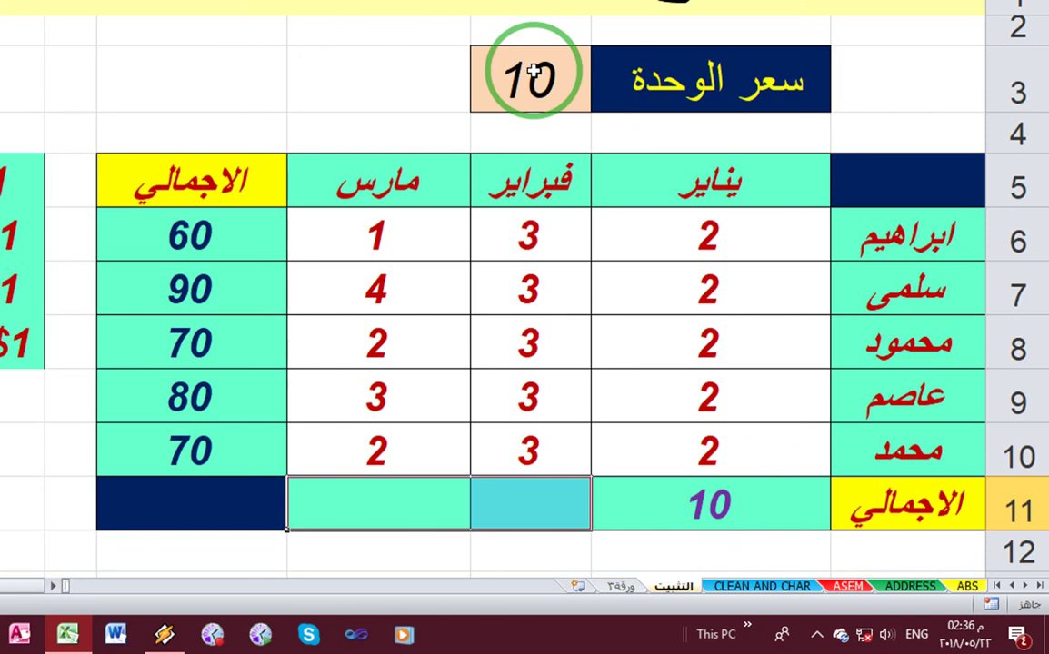
Step: Multiply the January total in B11 by the unit price, making the formula =SUM(B6:B10)*C3
left_click(711, 506)
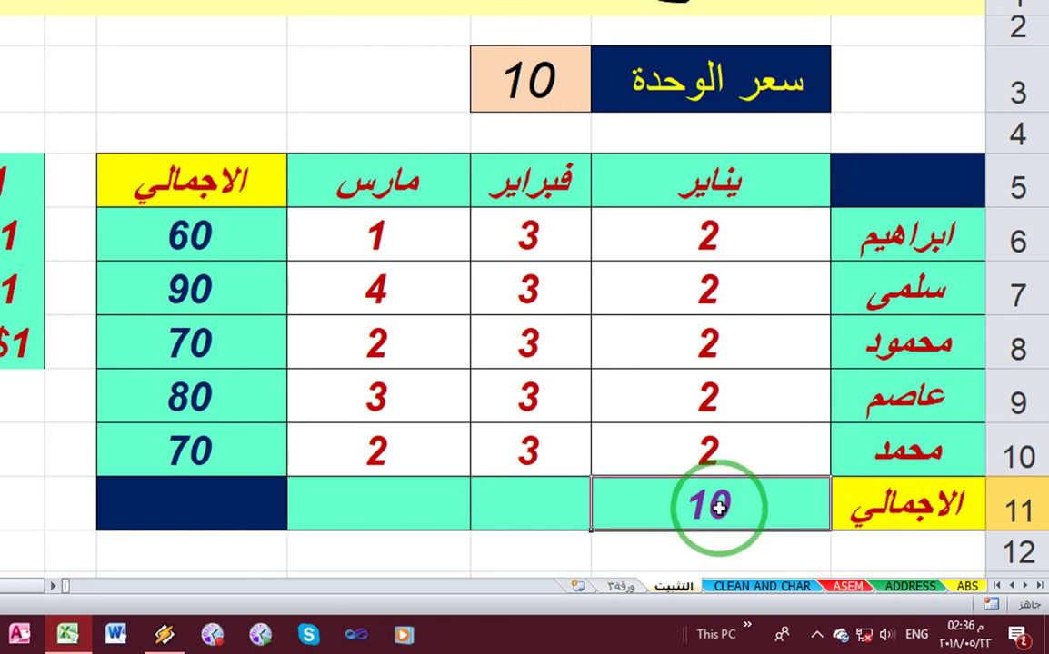
double_click(718, 509)
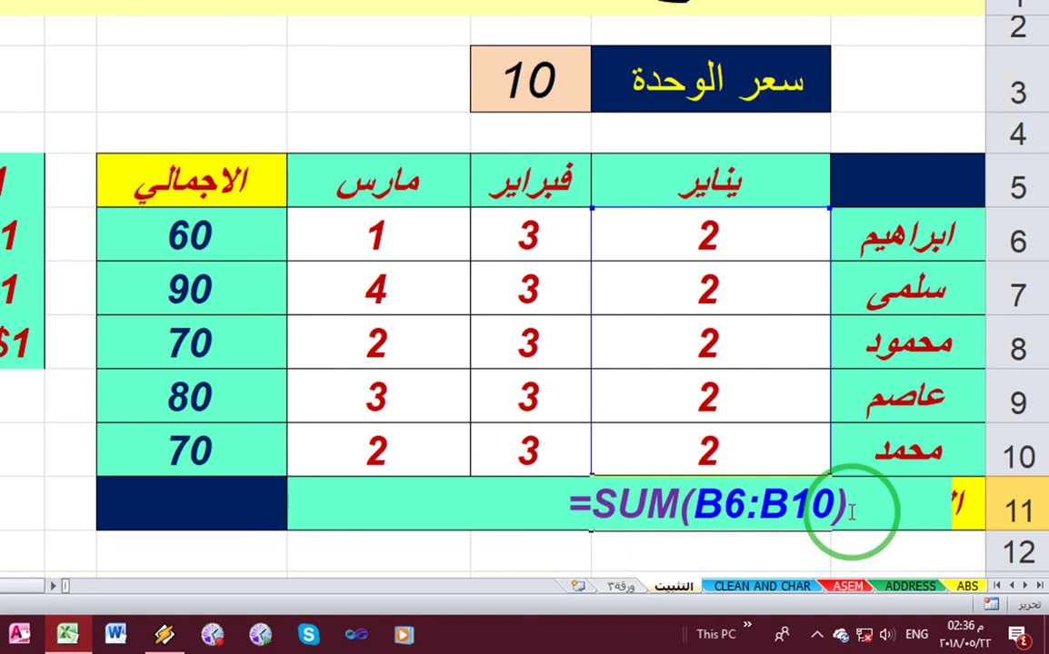
type("*")
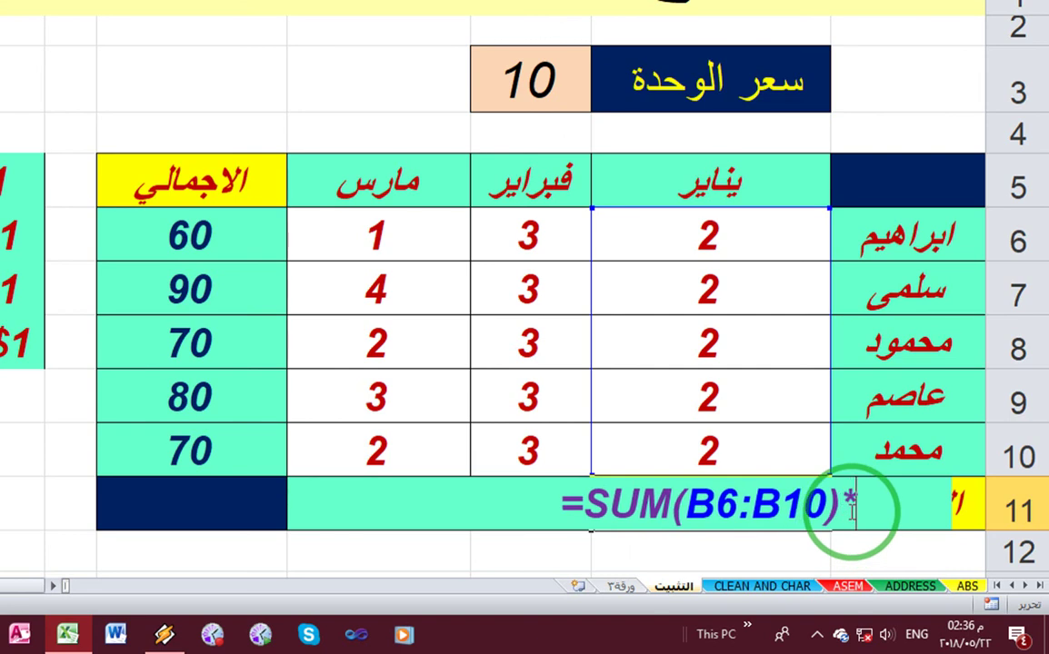
left_click(549, 75)
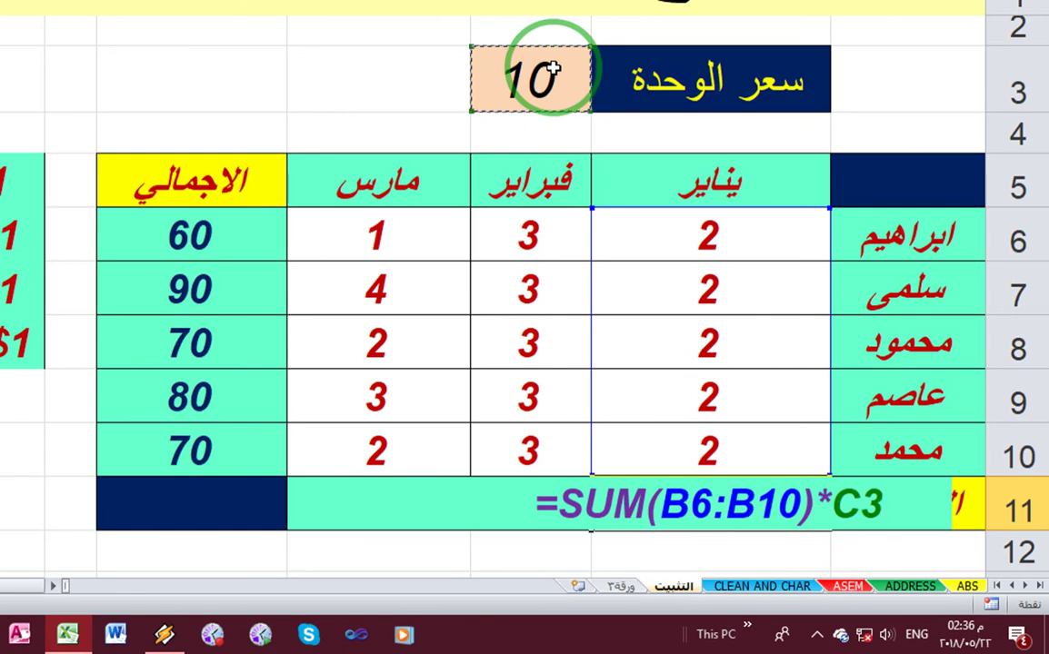
key("Return")
Step: Fill the B11 formula into C11 and compare the copied total with the February values in C6:C10
left_click(733, 515)
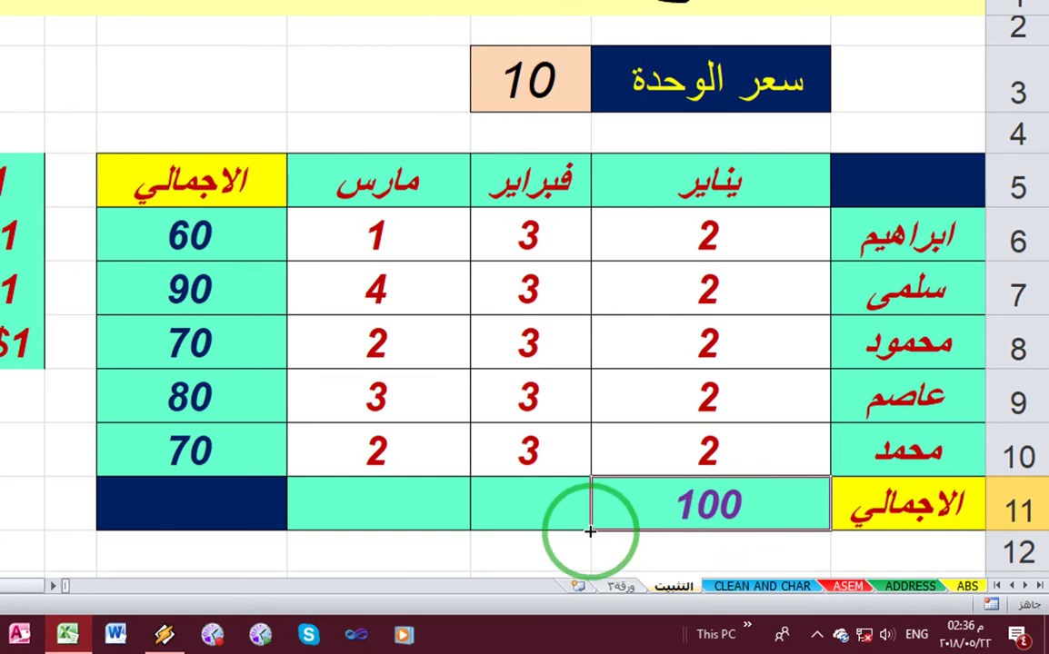
left_click_drag(590, 529, 484, 531)
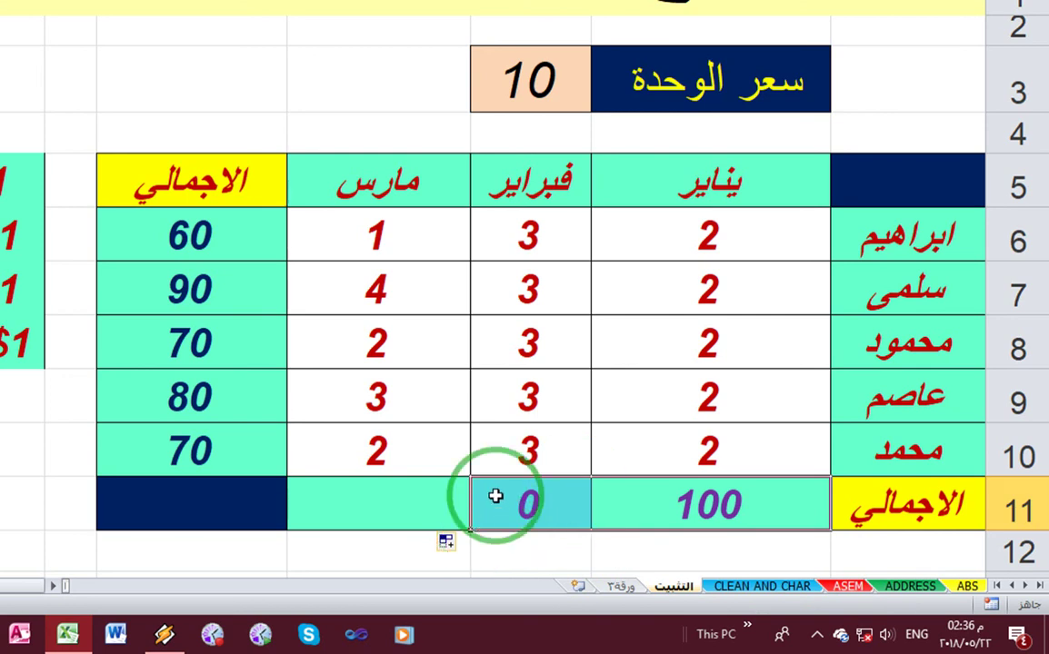
left_click(545, 246)
left_click(544, 305)
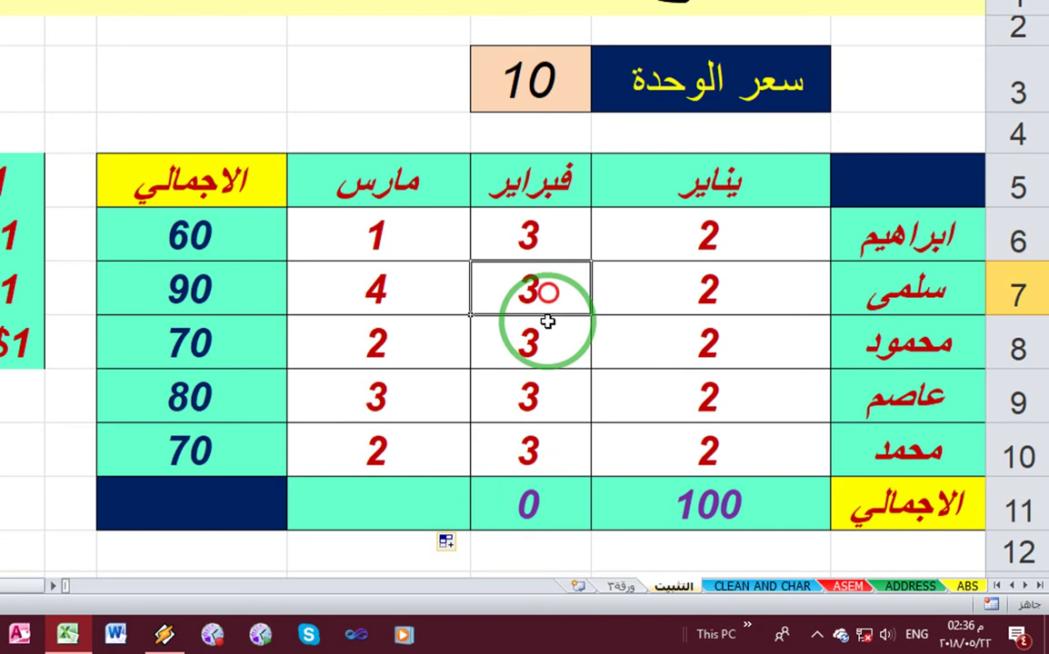
left_click(545, 338)
left_click(532, 454)
left_click_drag(549, 242, 535, 491)
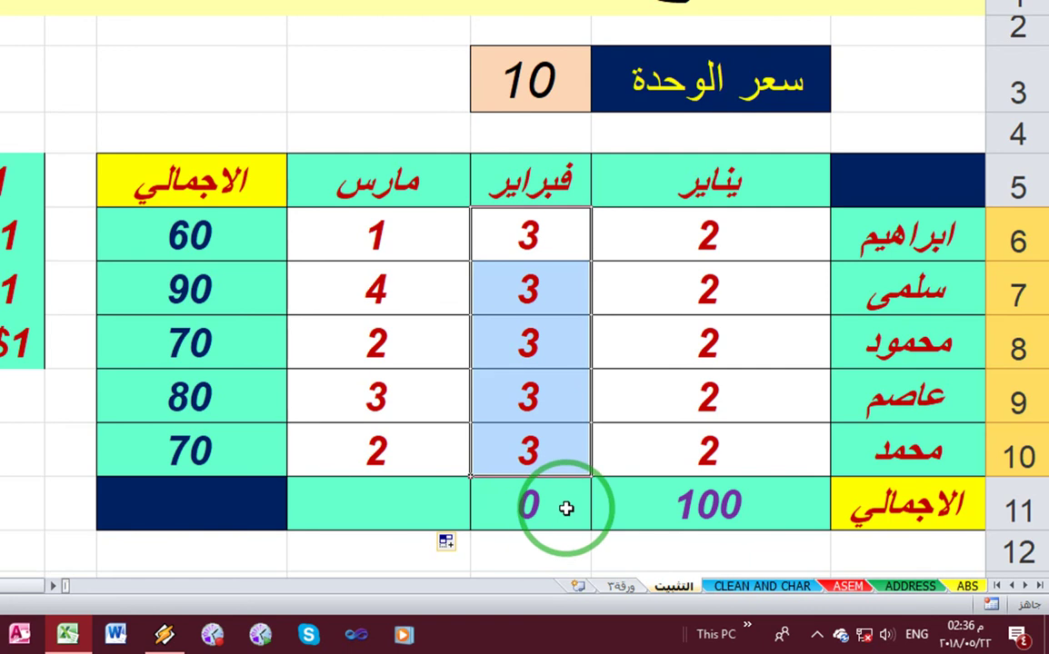
left_click(565, 507)
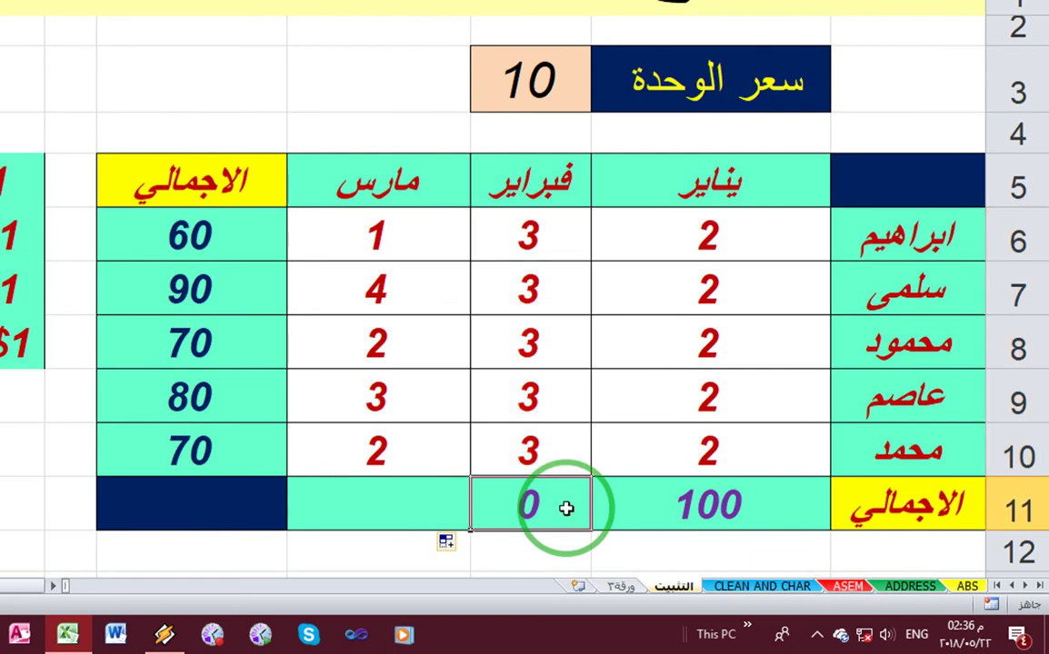
Step: Examine which cells the copied formula in C11 references for the February sum and the unit price
double_click(565, 507)
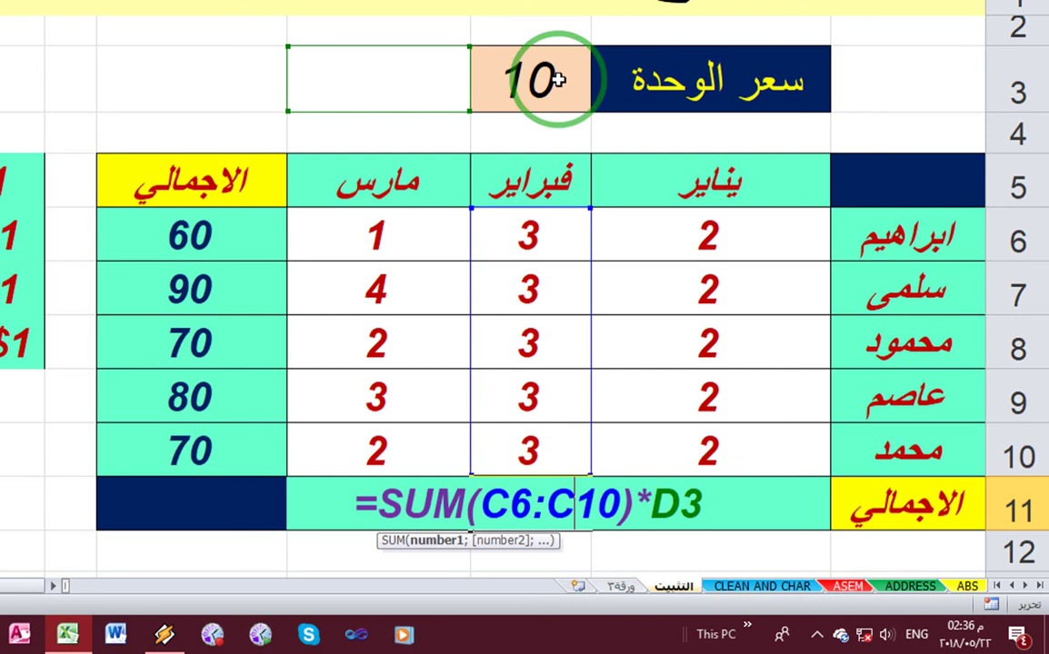
left_click(375, 52)
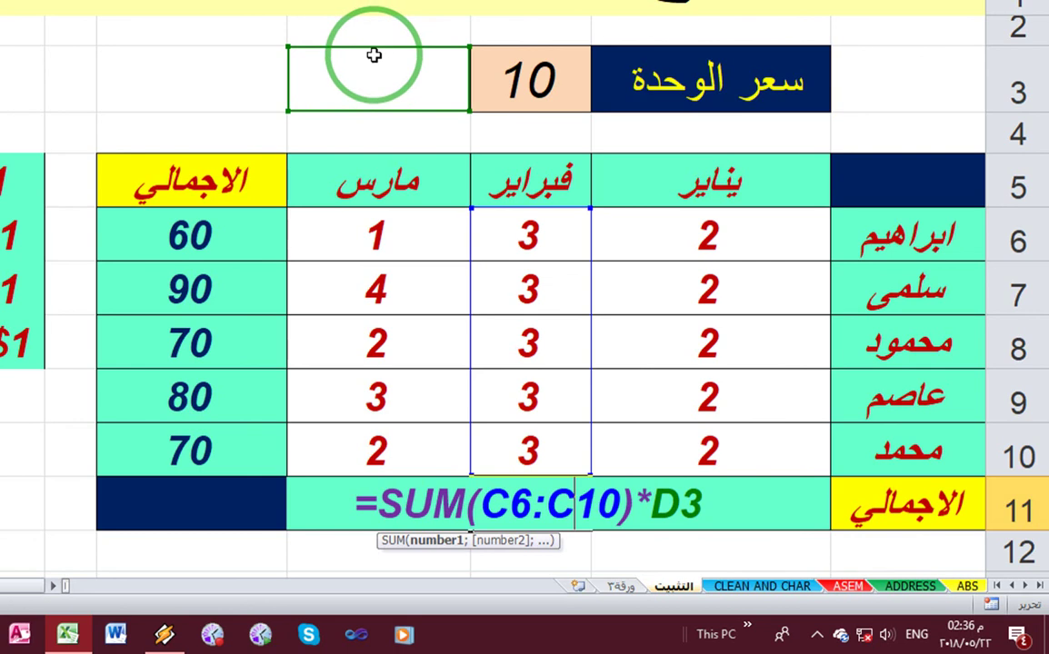
key("Return")
Step: Fill the C11 formula into D11 and check which cells the March total references
left_click(465, 524)
left_click_drag(472, 531, 351, 504)
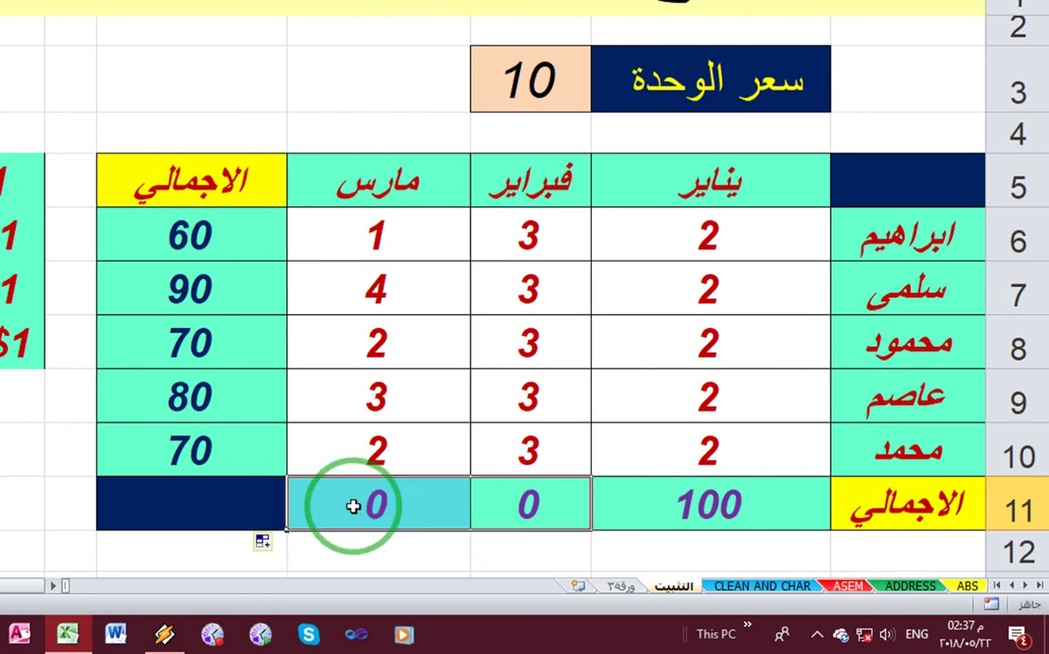
left_click(352, 505)
double_click(352, 505)
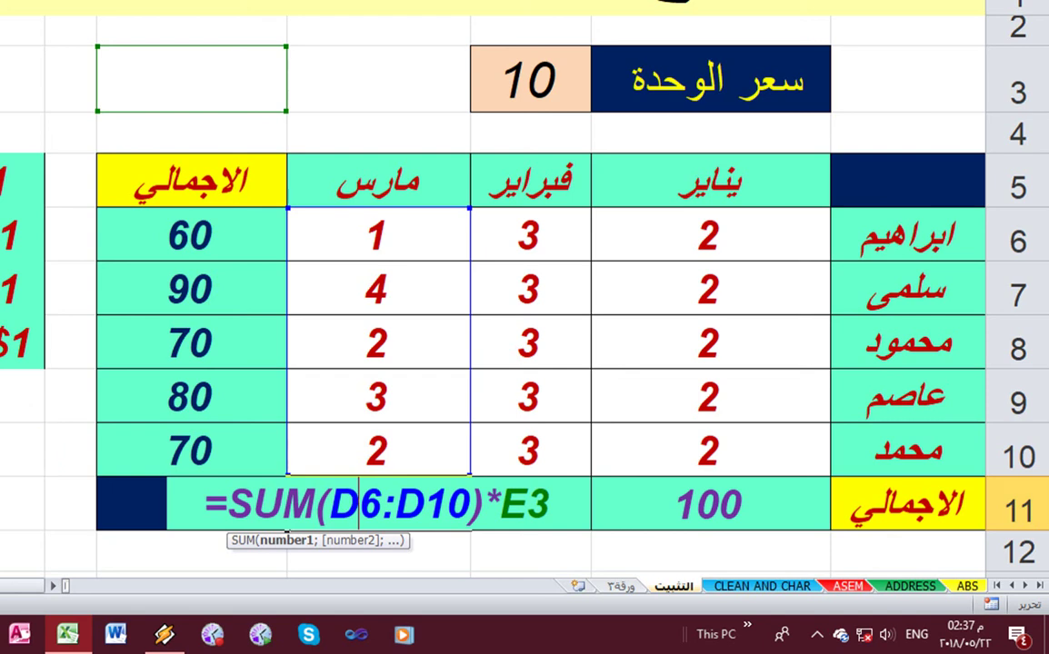
left_click(587, 70)
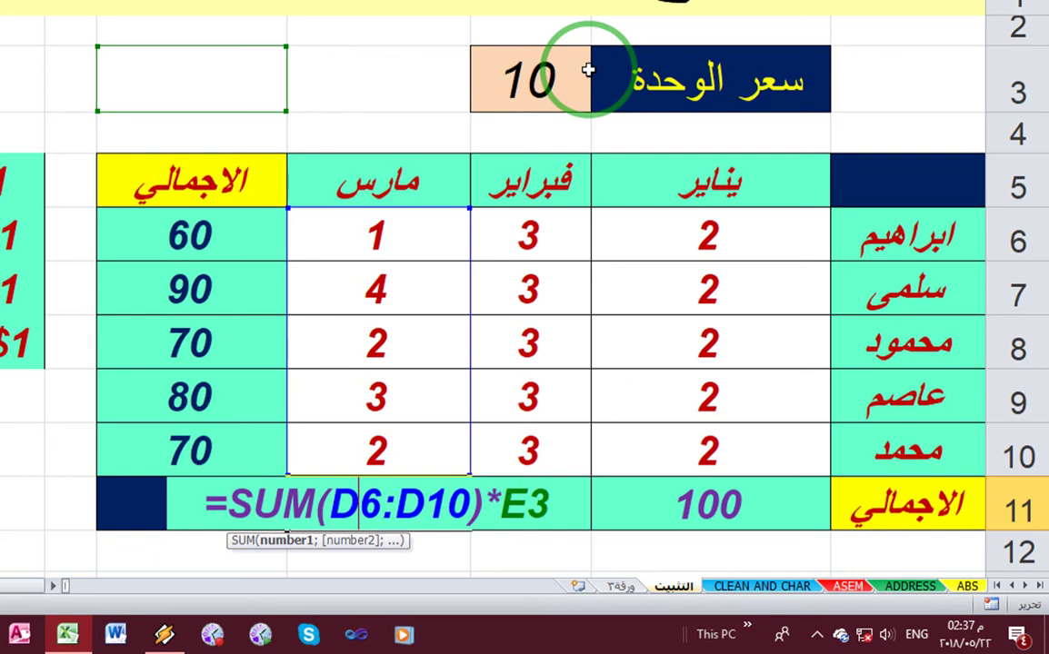
key("Return")
Step: Clear the copies from C11:D11 and make the unit price reference absolute in B11, giving =SUM(B6:B10)*$C$3
left_click_drag(393, 480, 520, 493)
key("Delete")
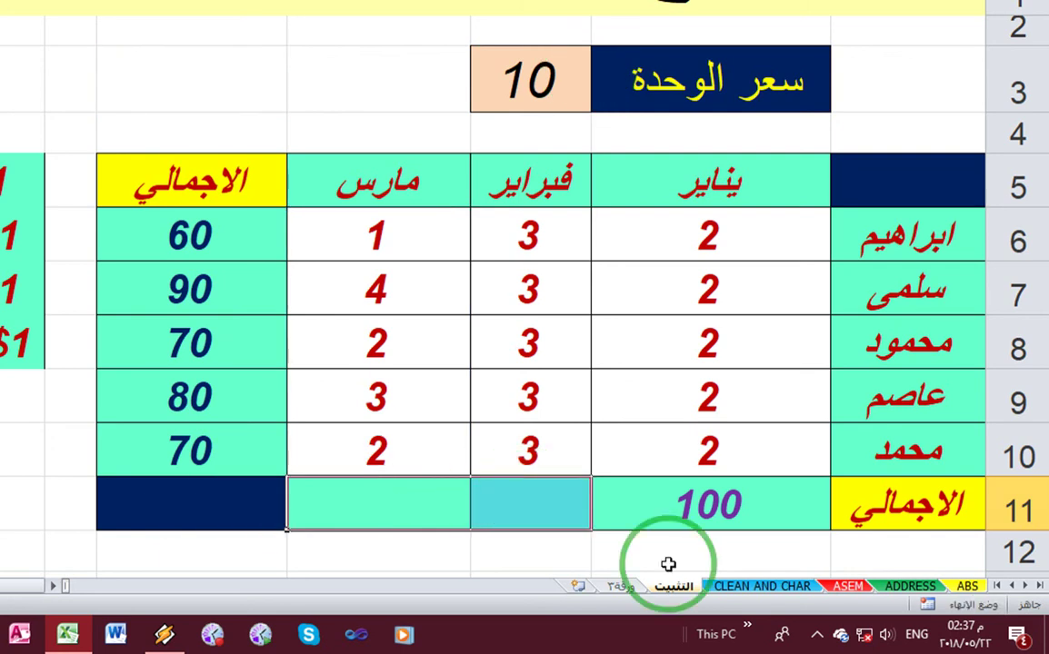
left_click(725, 507)
double_click(725, 507)
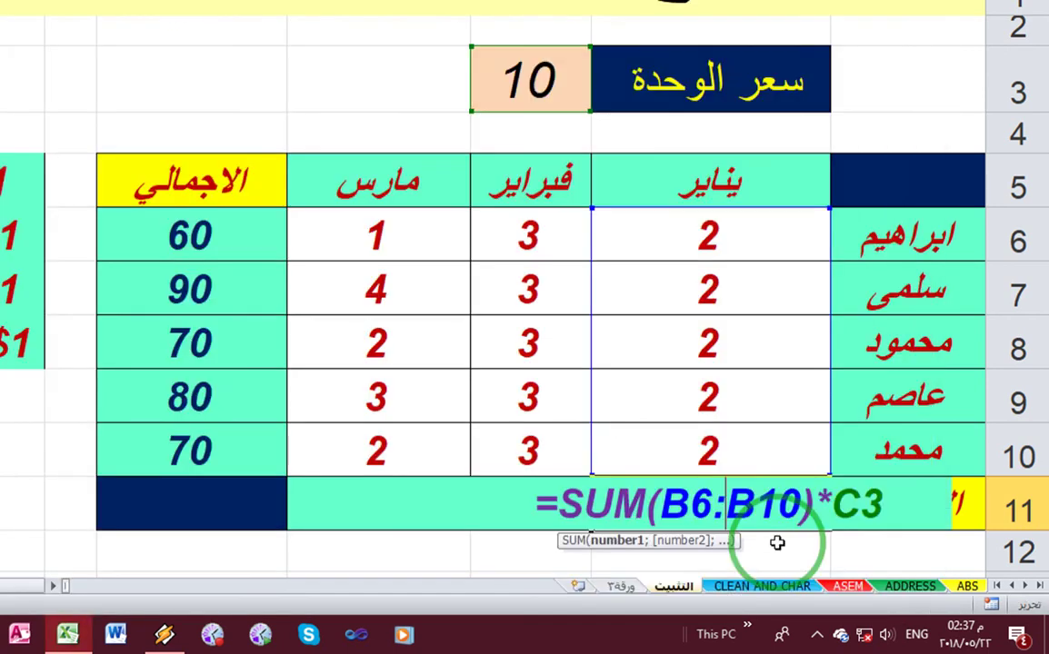
left_click(854, 507)
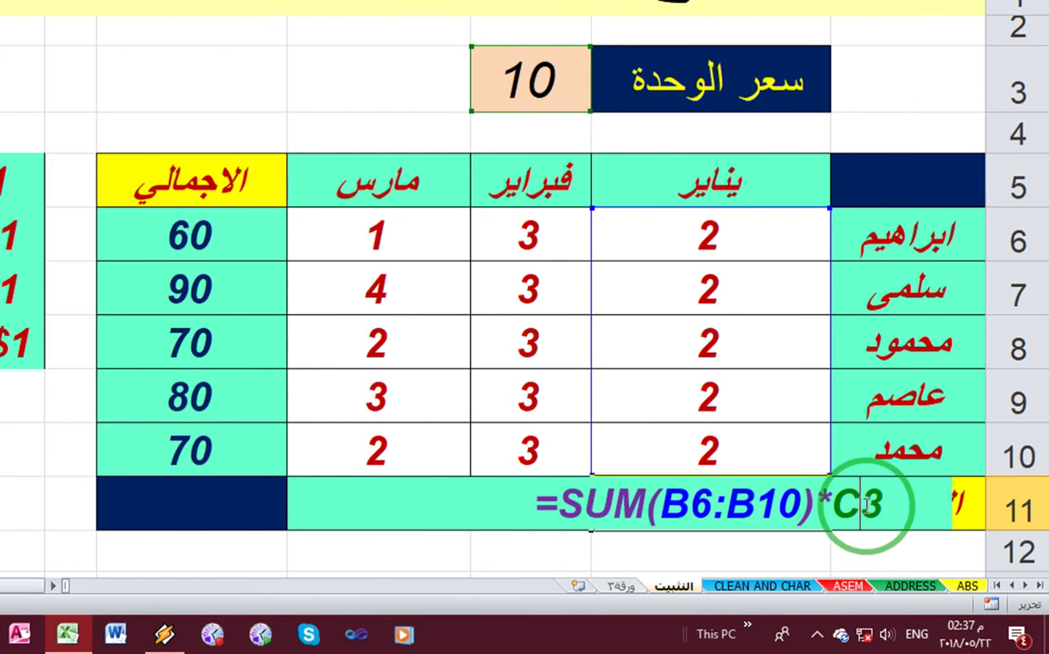
key("F4")
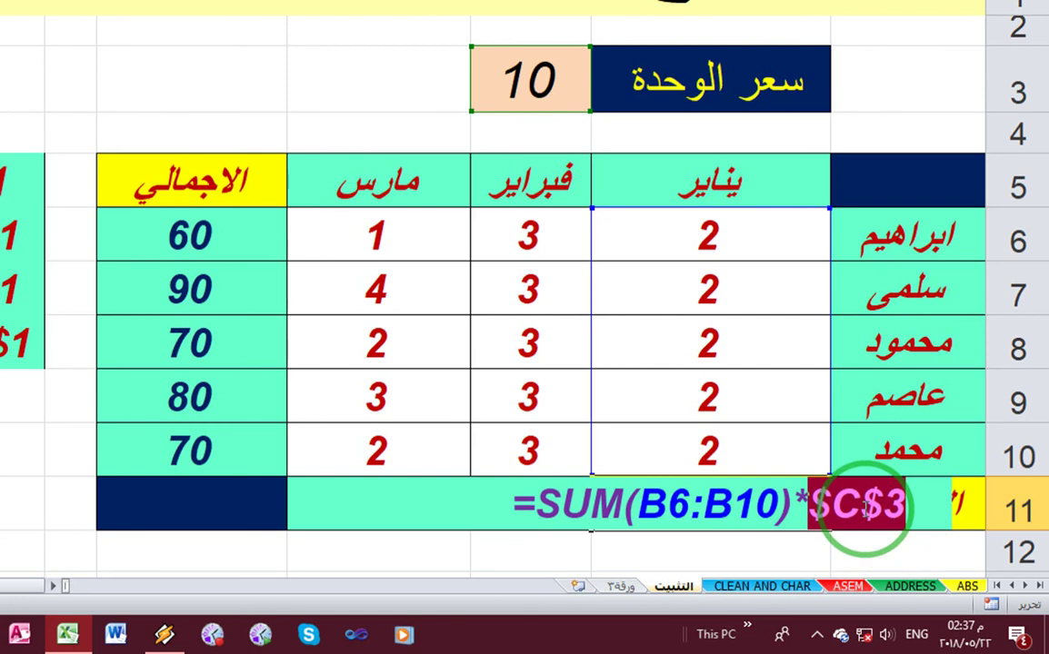
key("Return")
Step: Fill the B11 formula across through D11 and check the unit price reference in the C11 and D11 copies
left_click(604, 501)
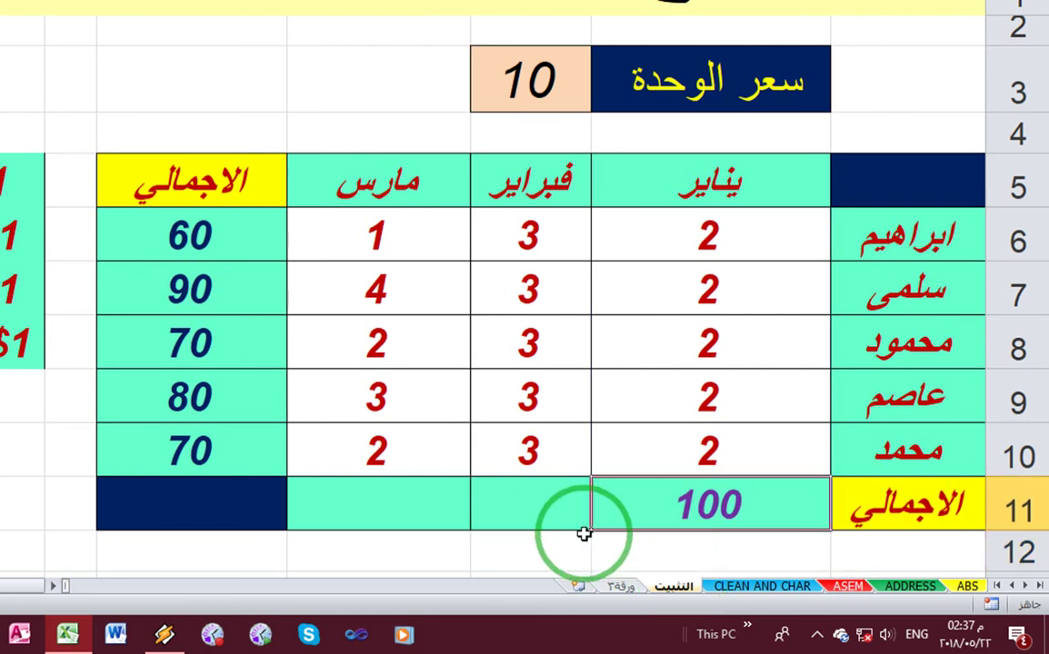
left_click_drag(589, 531, 327, 525)
left_click(527, 507)
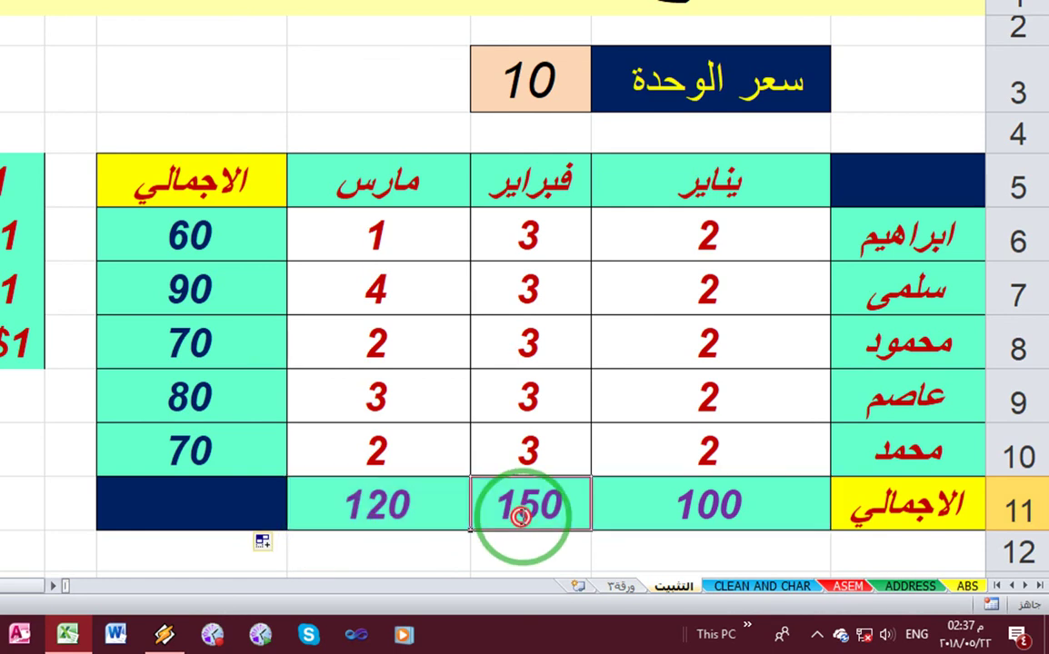
double_click(527, 507)
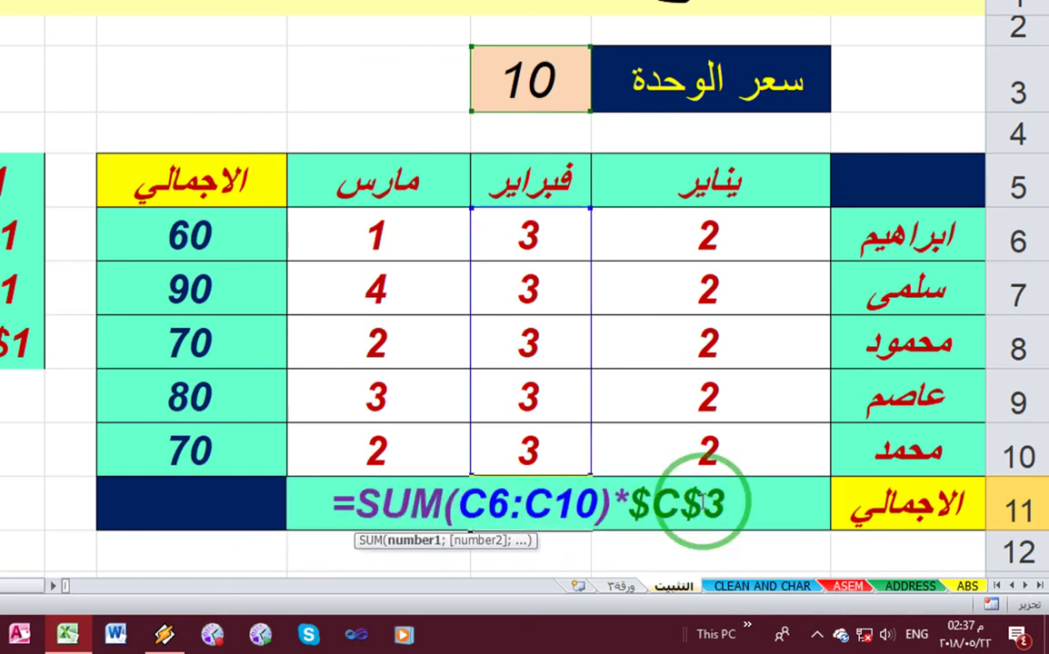
left_click(398, 520)
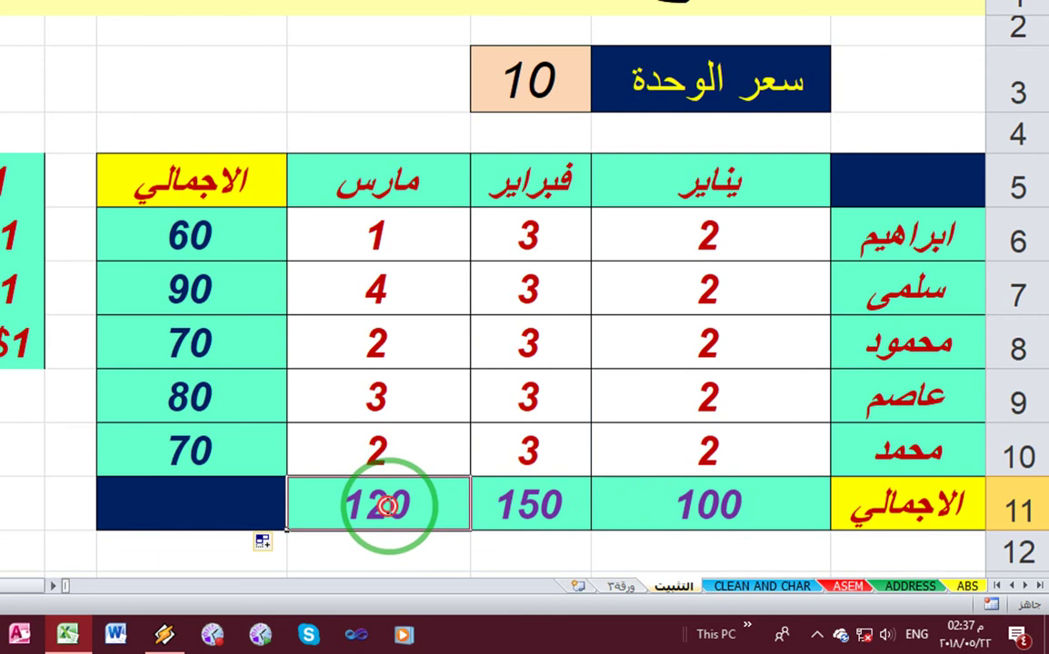
double_click(397, 513)
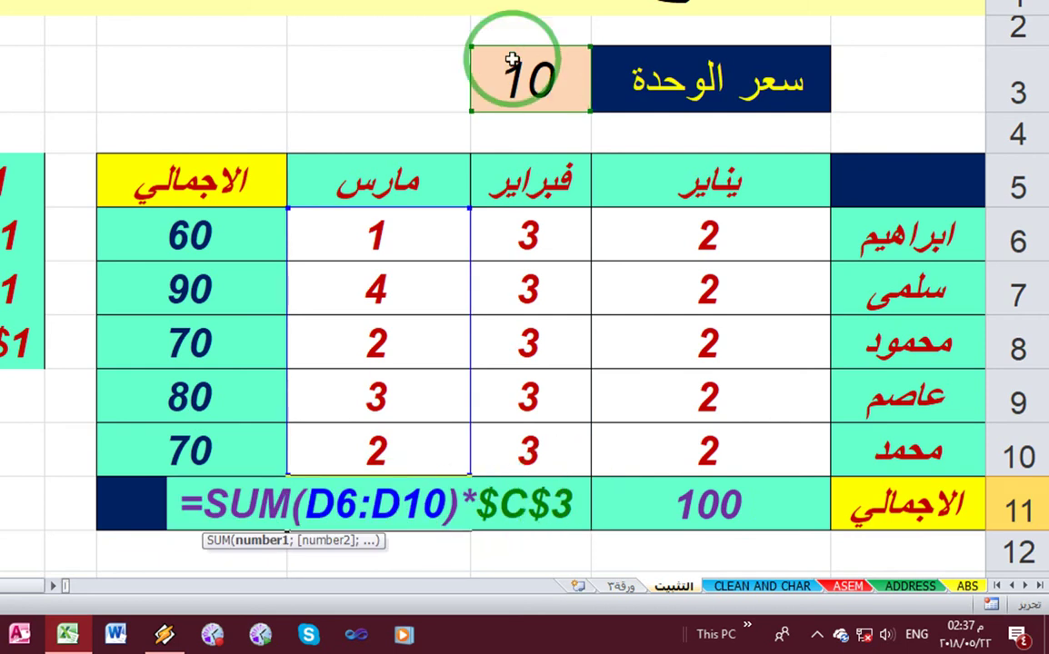
key("Escape")
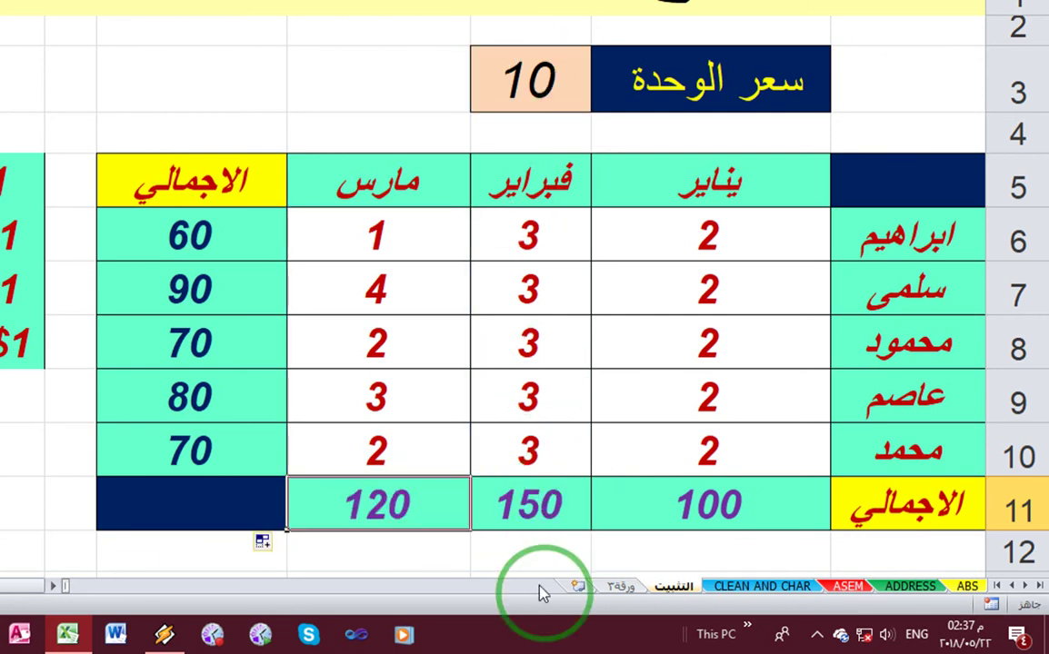
Step: Clear the copied totals from C11:D11 and switch the unit price reference in B11 to the mixed form $C3
left_click(532, 509)
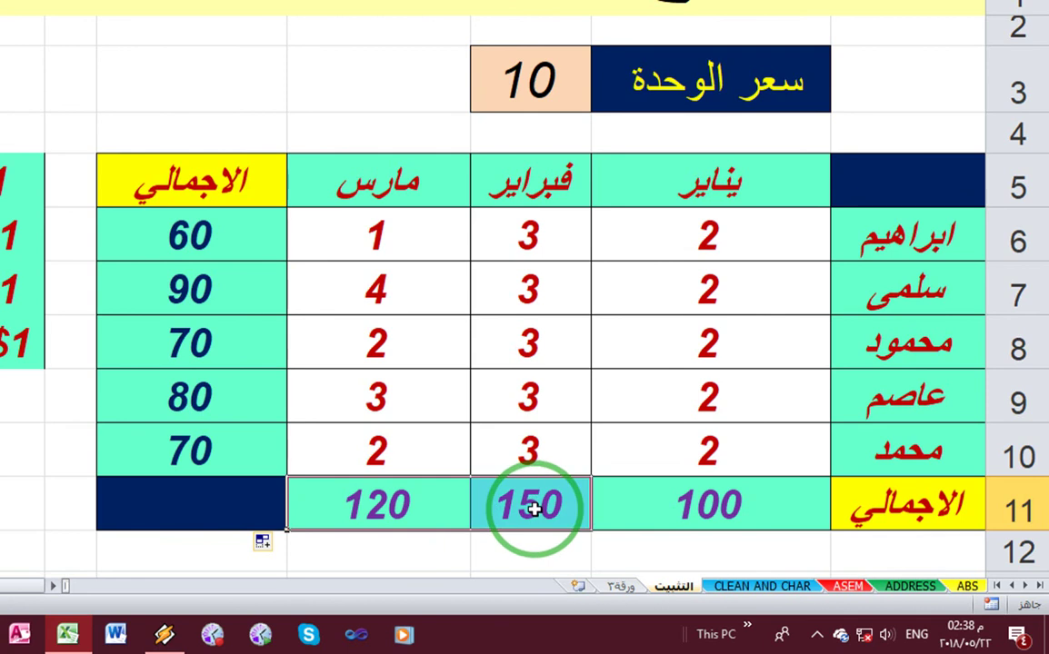
key("Delete")
left_click(605, 506)
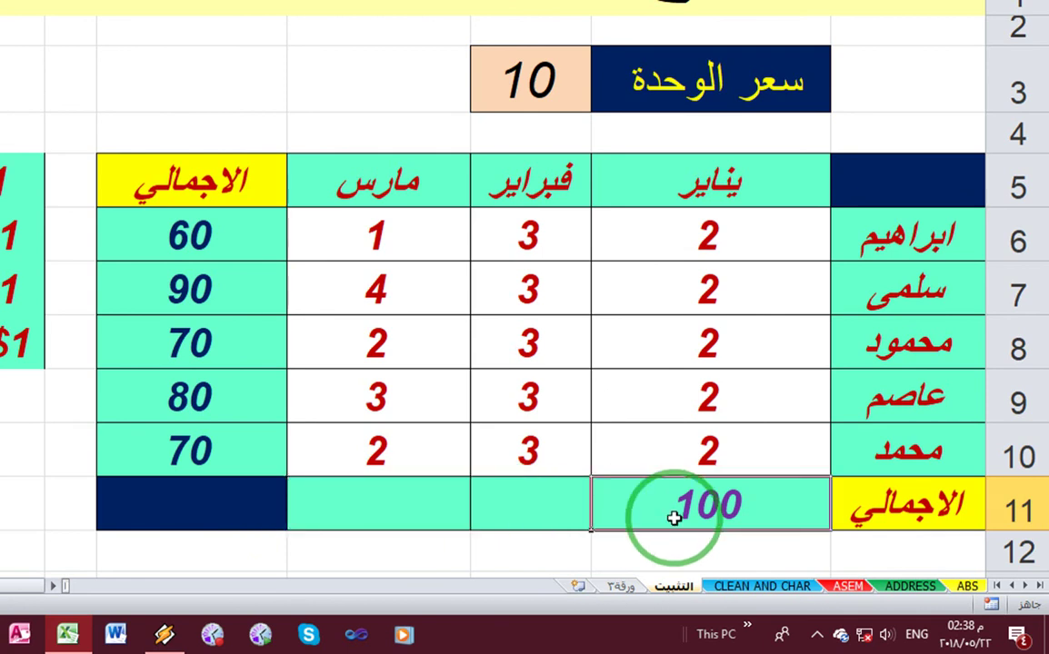
double_click(674, 517)
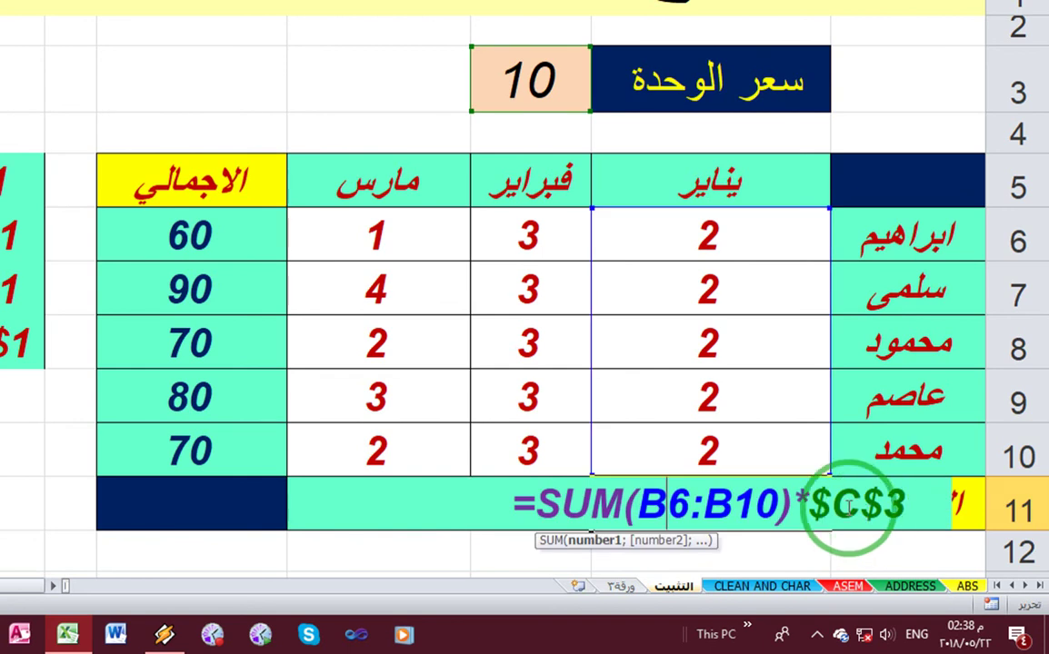
left_click(852, 506)
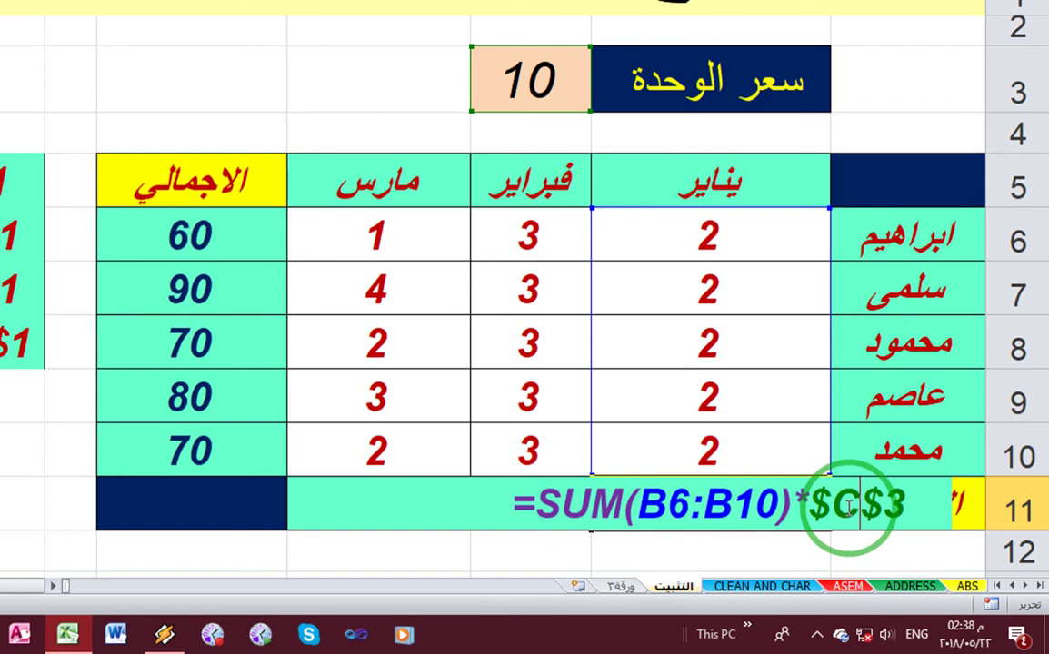
key("F4")
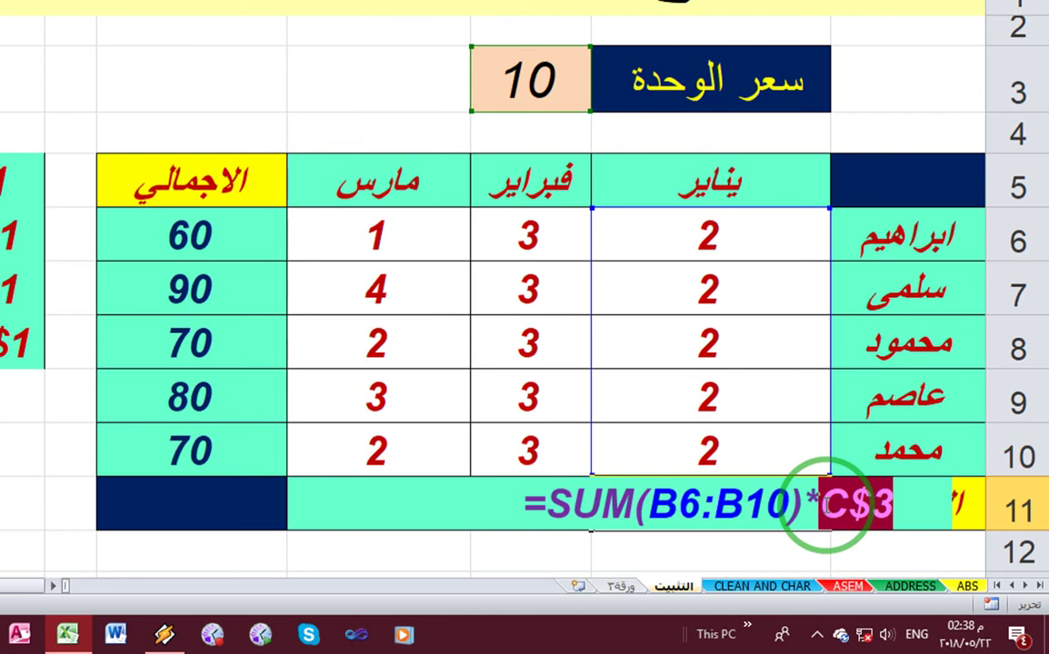
key("F4")
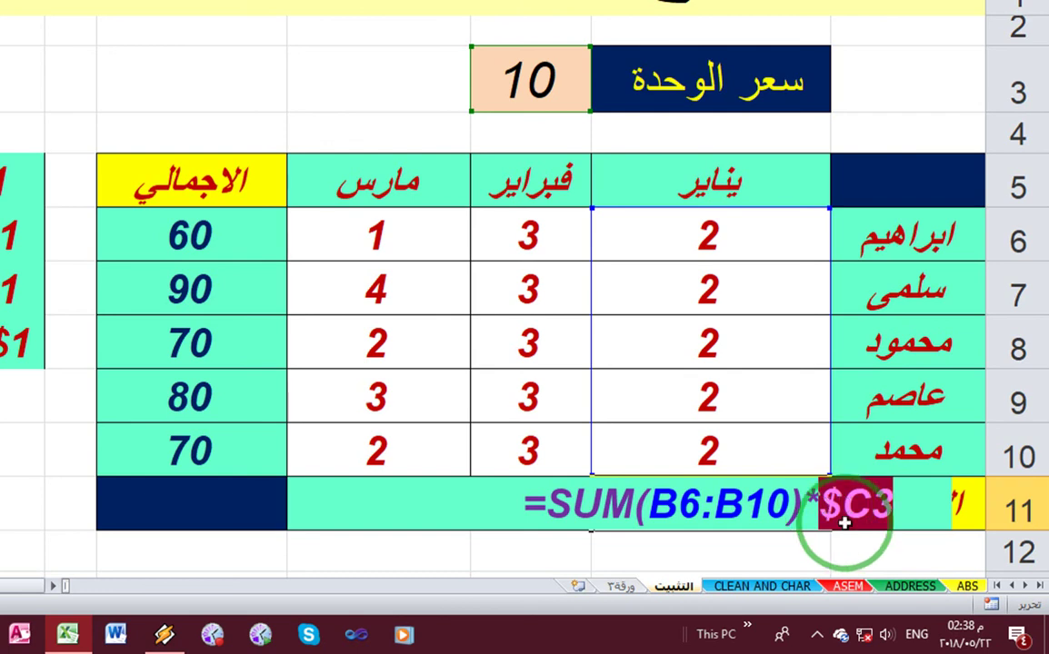